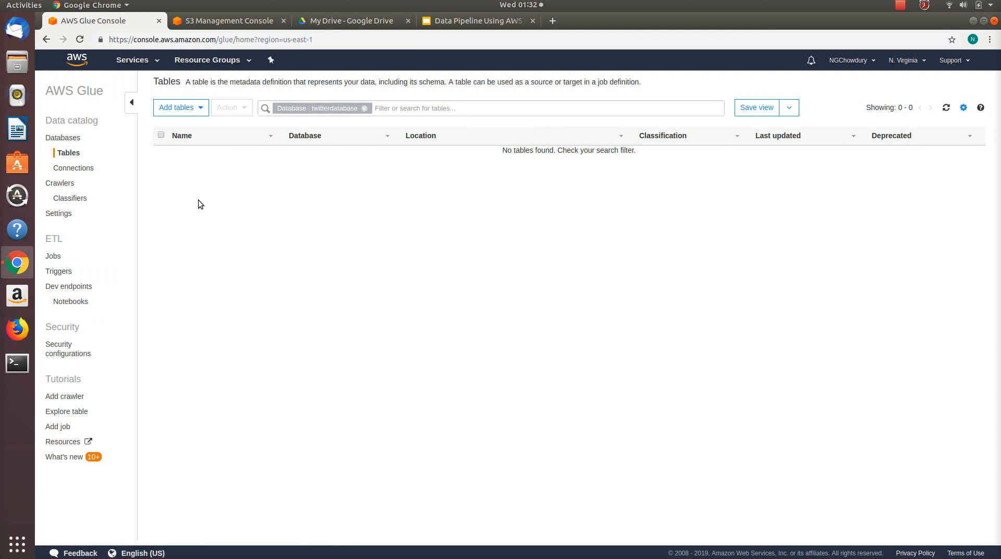
pyautogui.click(78, 198)
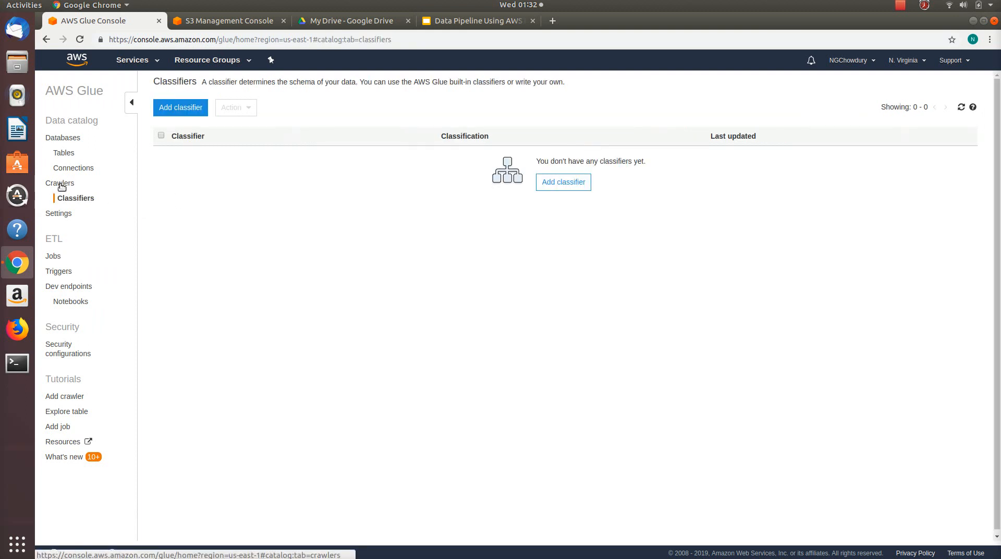
pyautogui.click(62, 184)
pyautogui.click(60, 257)
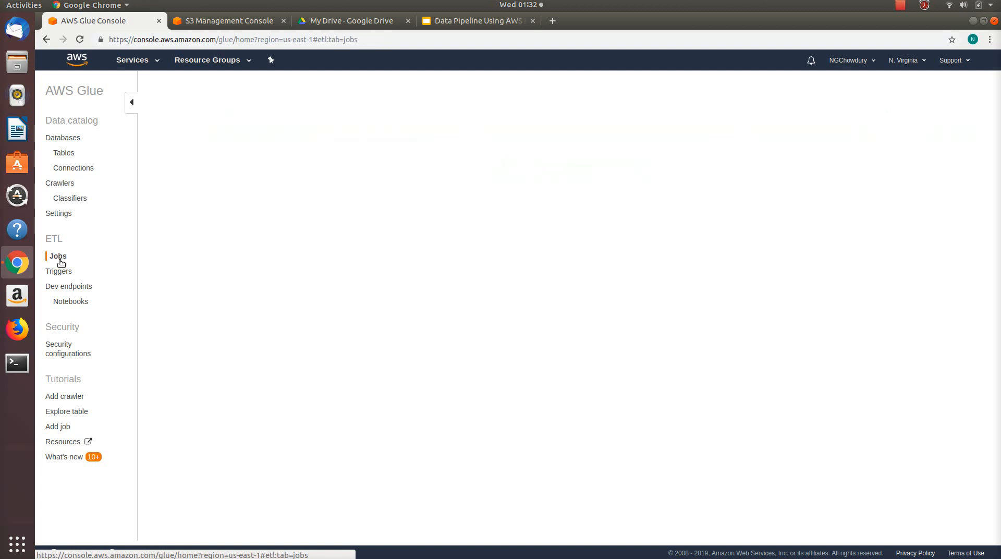
# Step: Start a new Glue crawler named testtwittercrawler and proceed to its data store settings
pyautogui.click(65, 184)
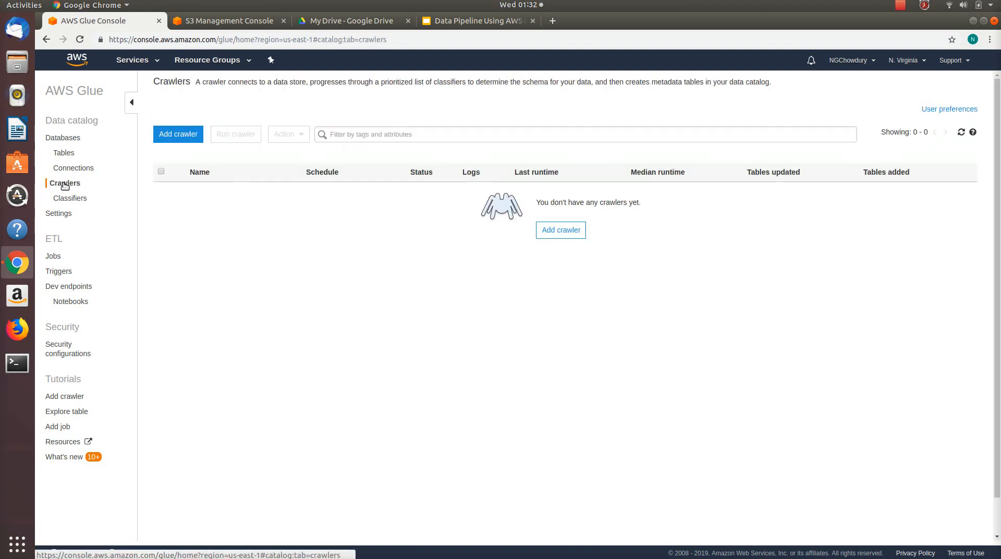
pyautogui.click(184, 141)
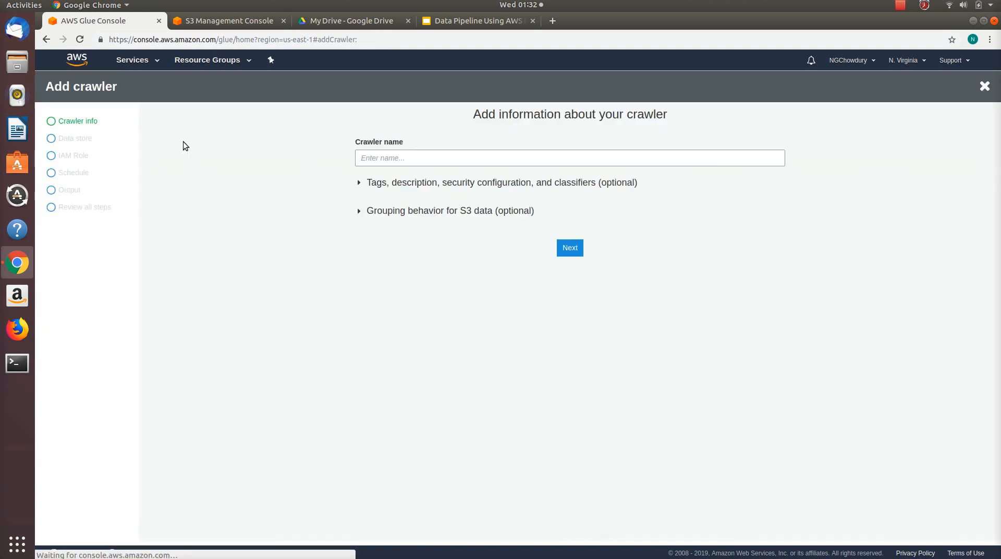
pyautogui.click(406, 159)
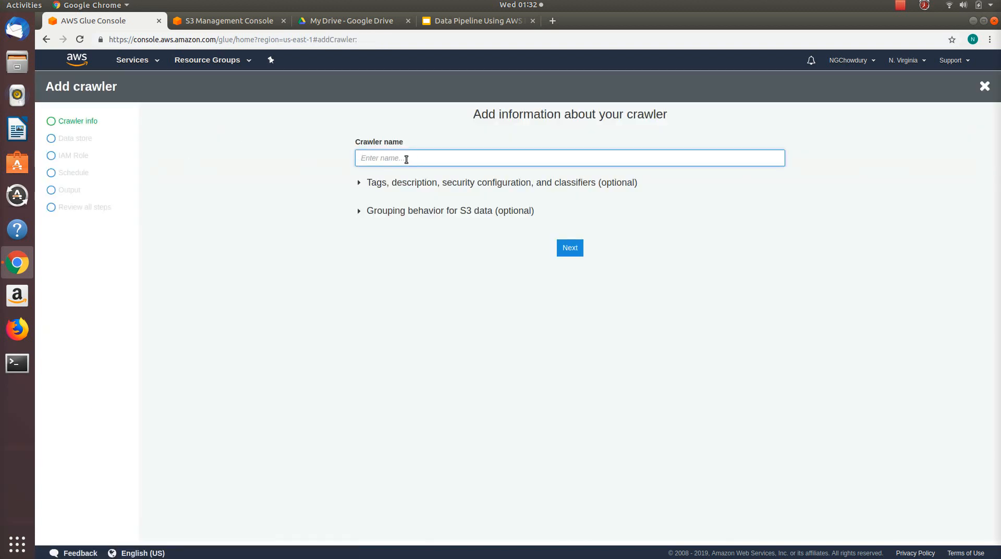
pyautogui.write('testtwittercrawler')
pyautogui.click(577, 250)
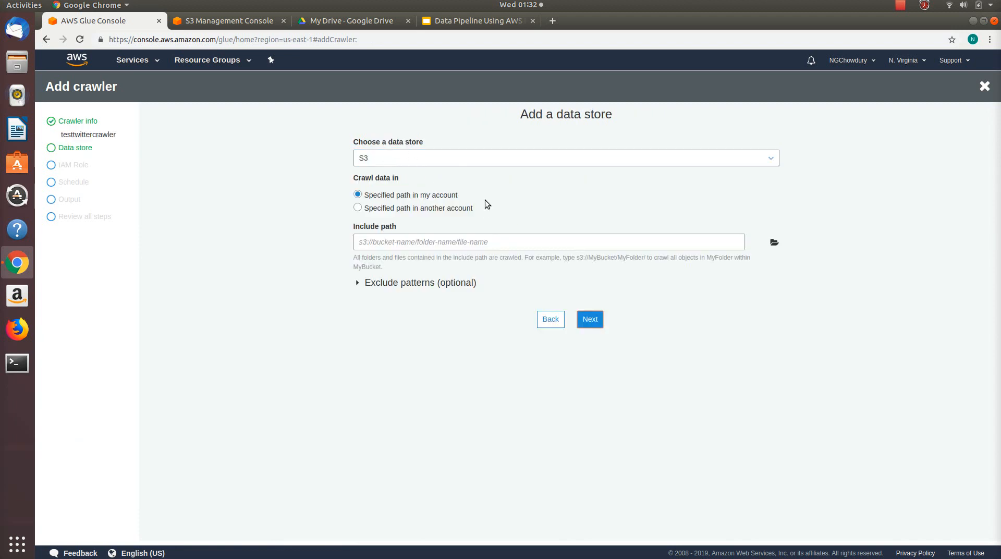
# Step: Set the crawler's S3 include path to the 04/10/03 subfolder of the Twitter folder in the Glue bucket, without adding another data store
pyautogui.click(773, 243)
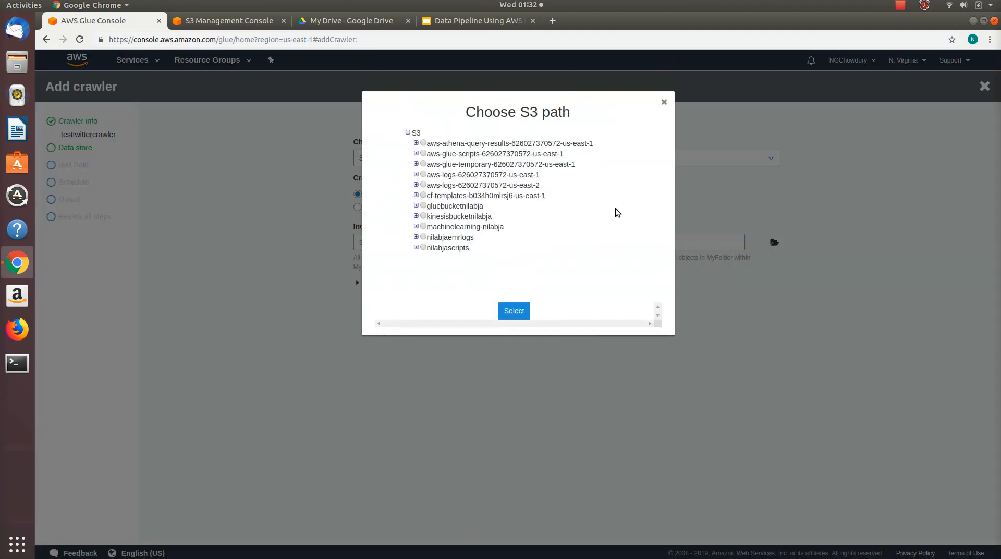
pyautogui.click(423, 205)
pyautogui.click(416, 205)
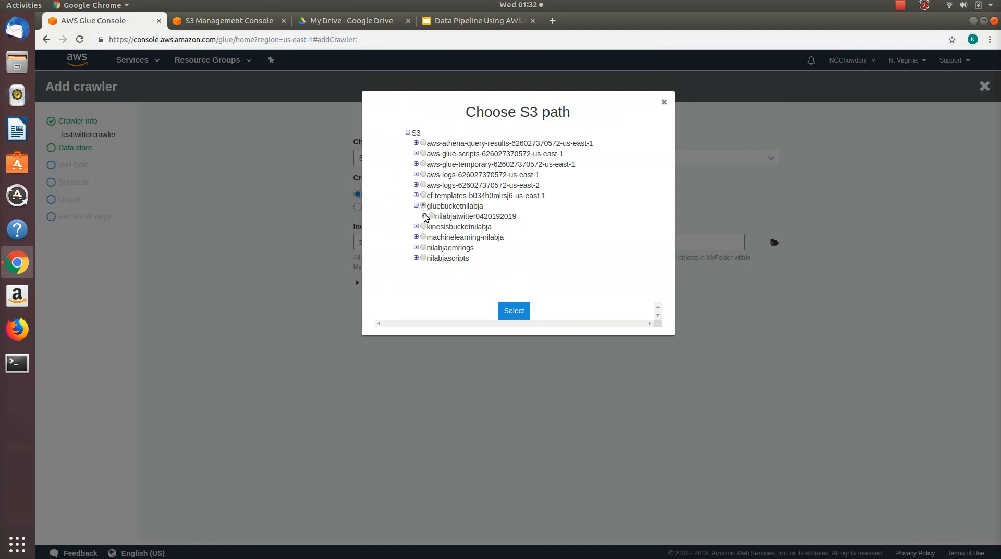
pyautogui.click(424, 216)
pyautogui.click(433, 227)
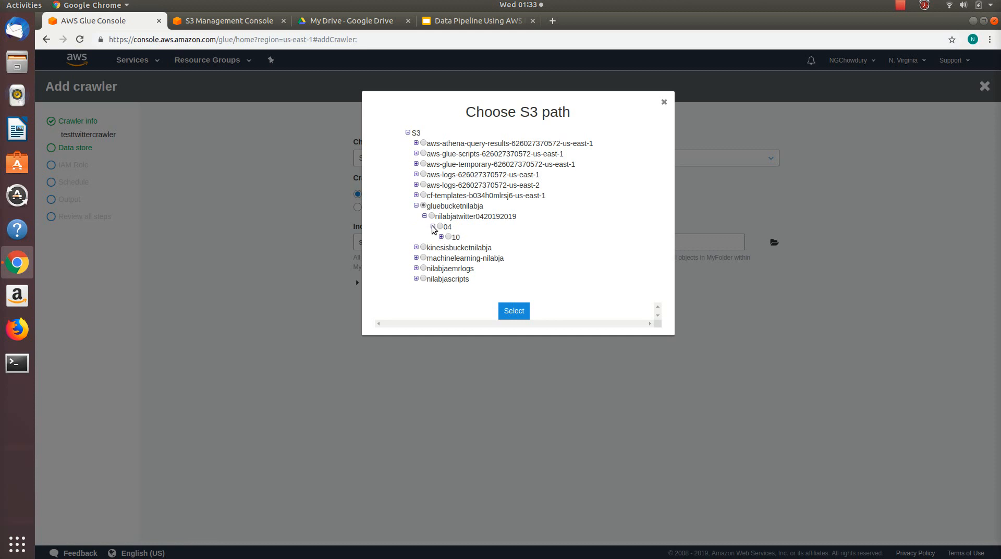
pyautogui.click(442, 237)
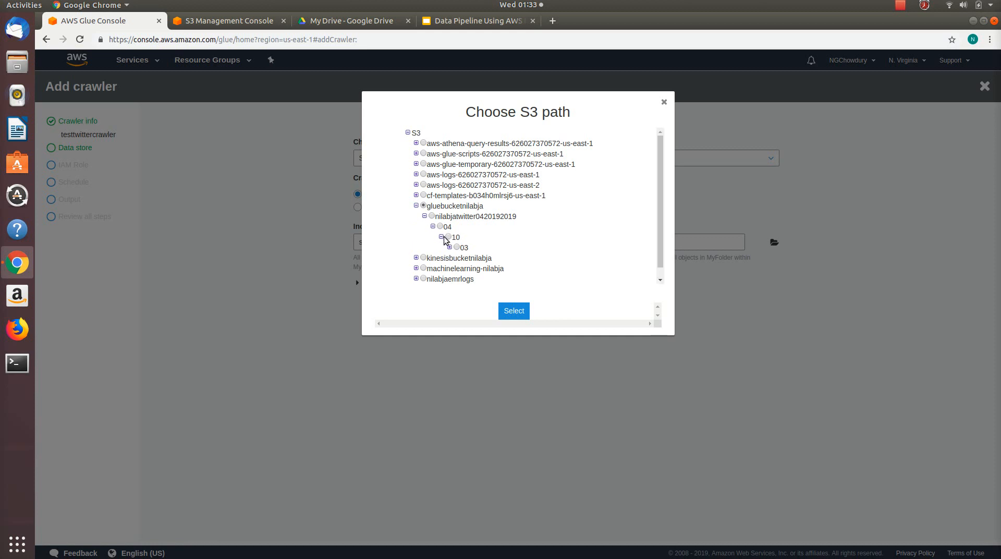
pyautogui.click(457, 247)
pyautogui.click(514, 310)
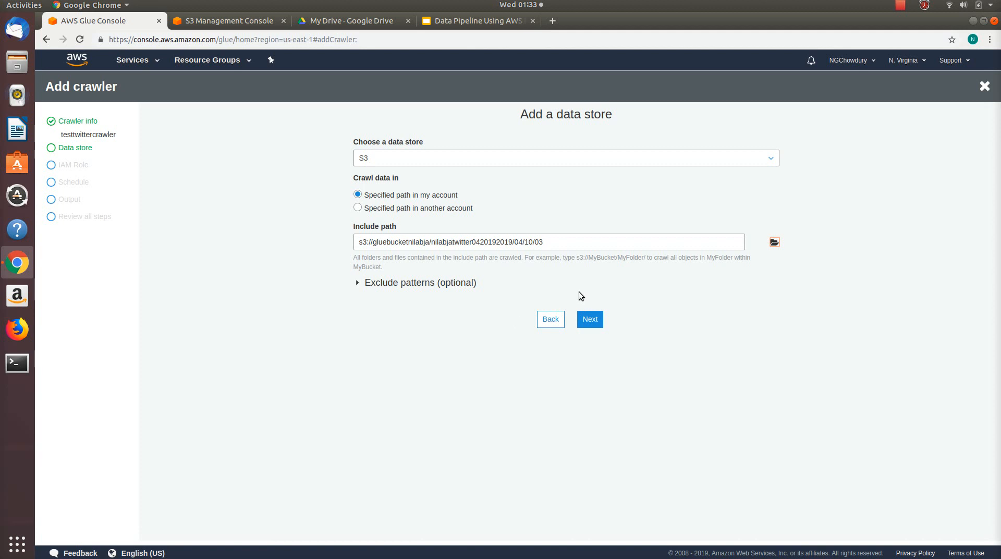
pyautogui.click(590, 319)
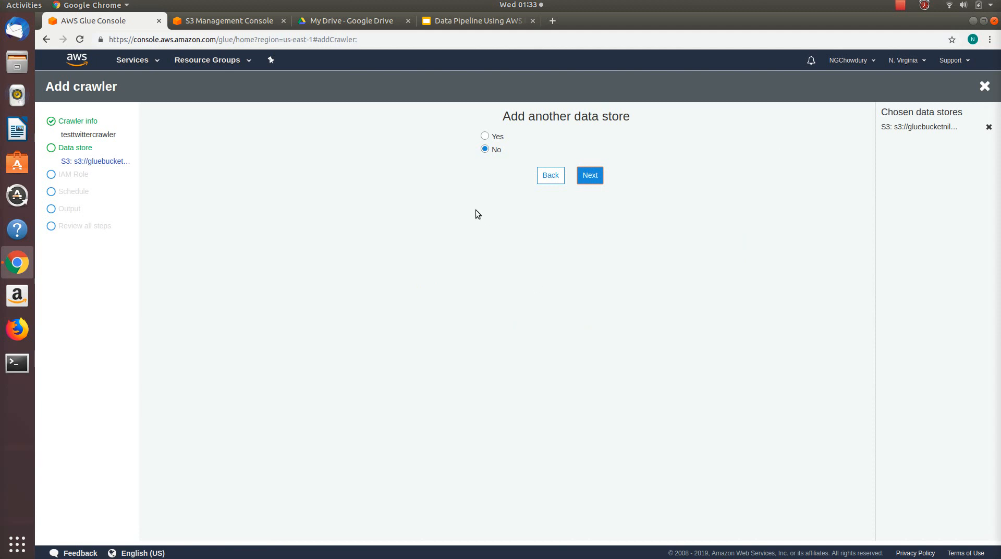
pyautogui.click(588, 177)
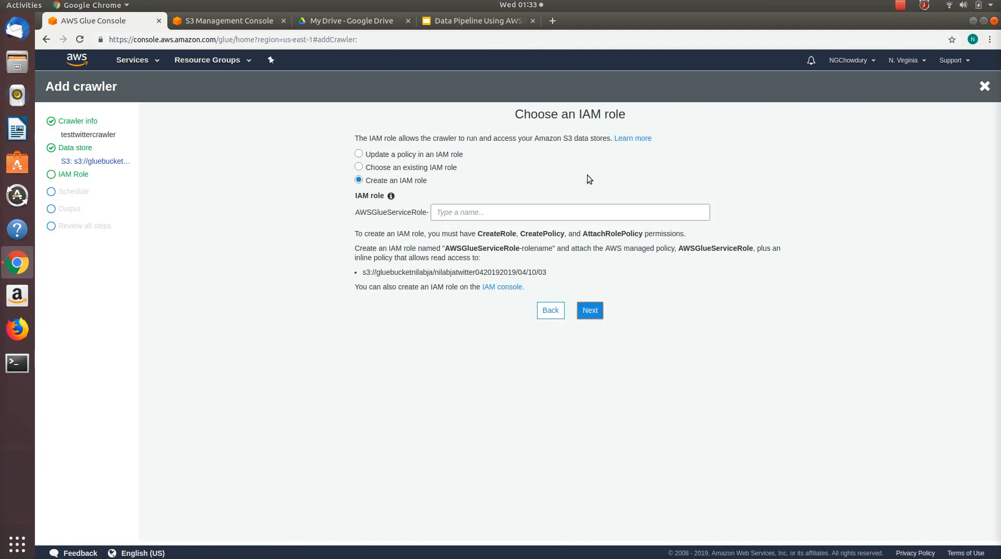
# Step: Assign the existing IAM role AWSGlueRole to the crawler
pyautogui.click(455, 165)
pyautogui.click(450, 212)
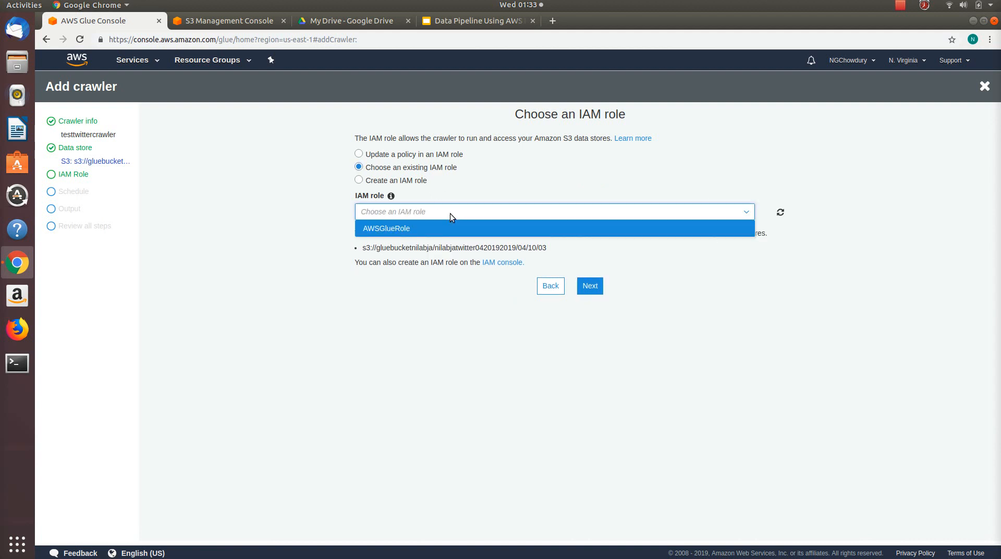
pyautogui.click(439, 228)
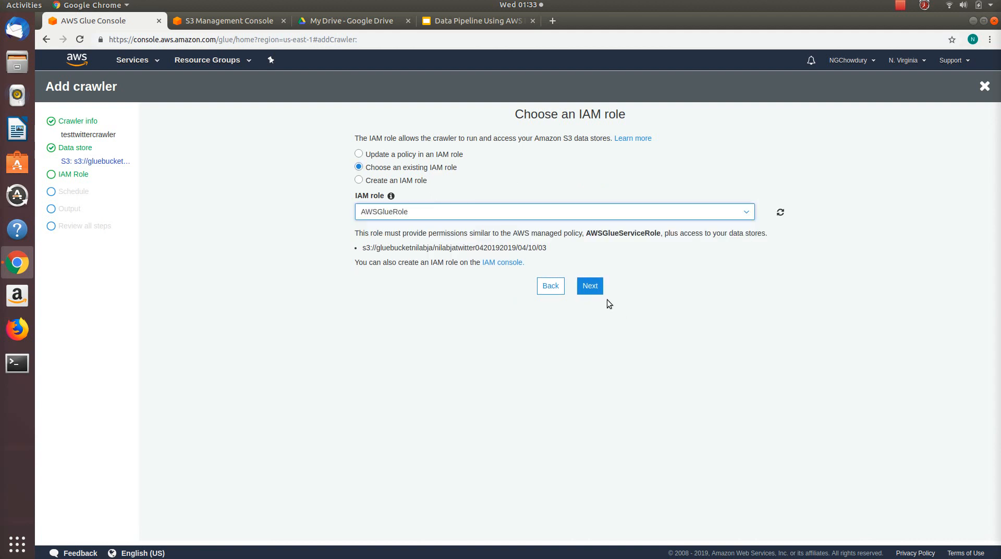
pyautogui.click(591, 287)
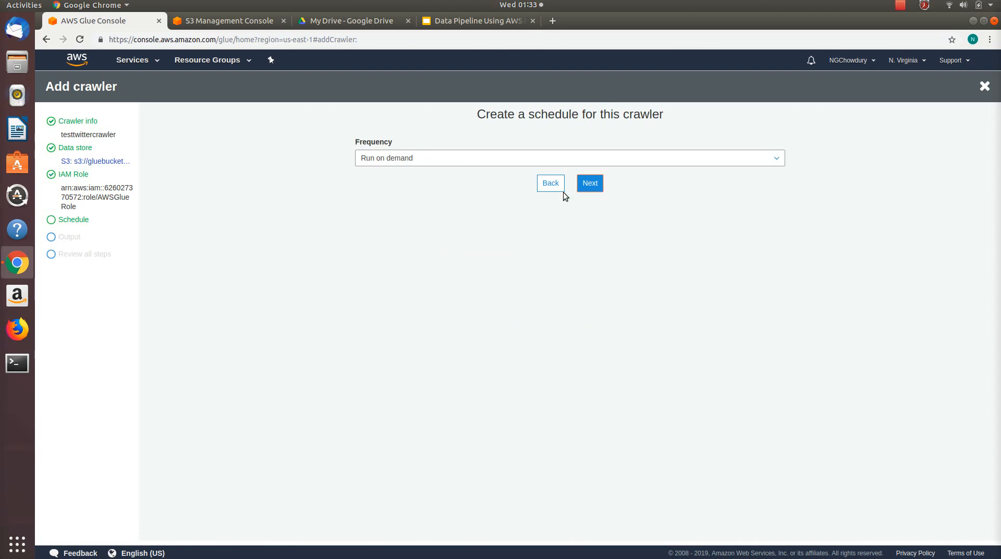
# Step: Review the schedule frequency options and keep the crawler on Run on demand
pyautogui.click(508, 158)
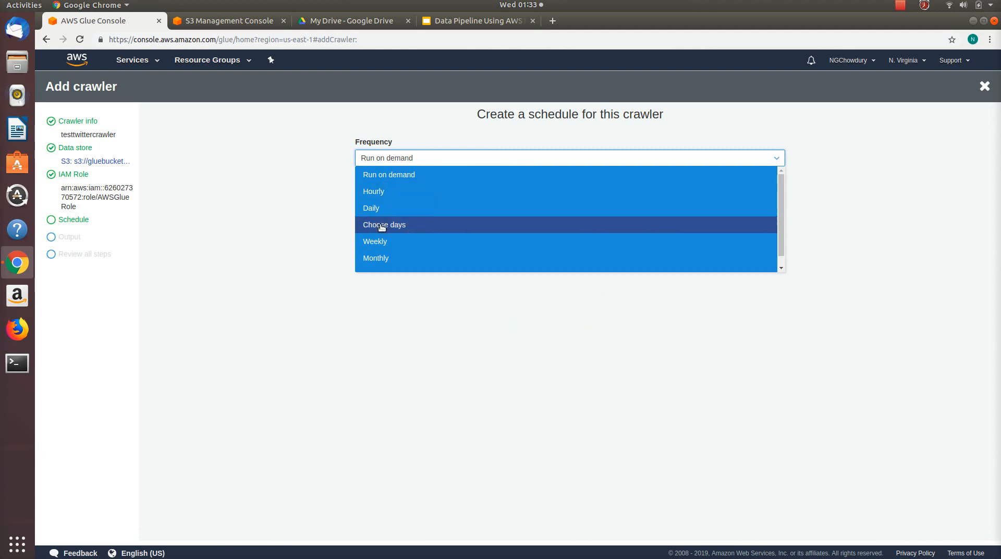
pyautogui.click(425, 157)
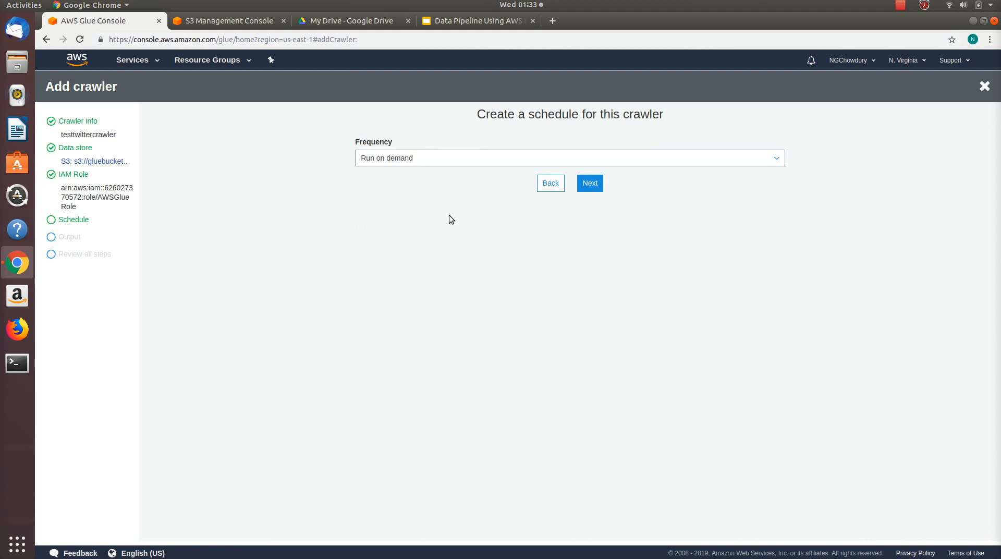
pyautogui.click(591, 183)
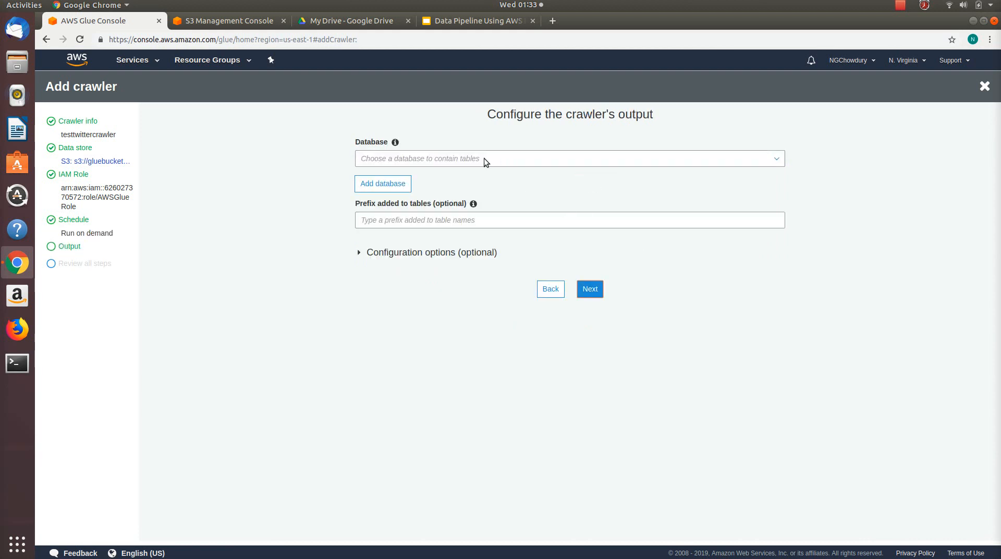
# Step: Create a database named twittercrawler as the crawler's output database
pyautogui.click(378, 183)
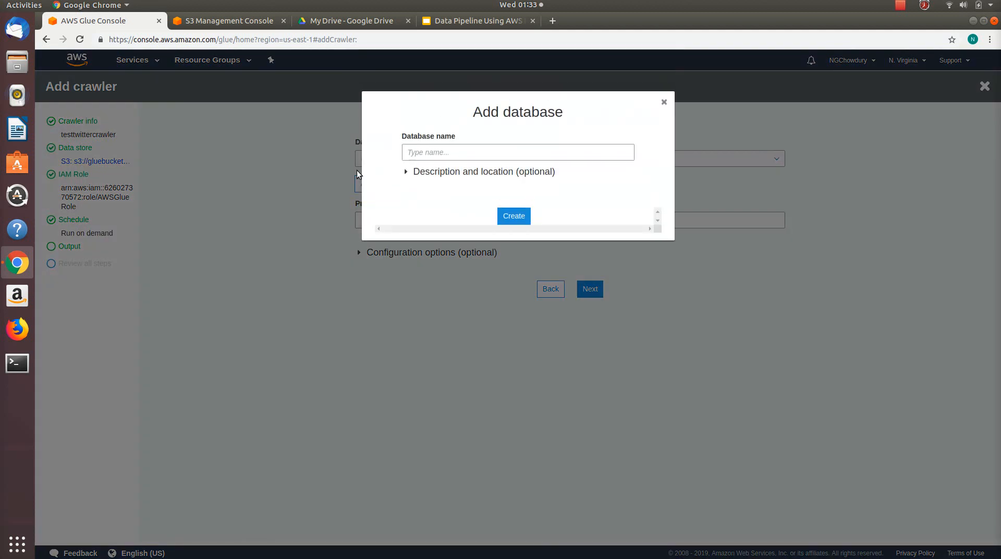
pyautogui.click(431, 152)
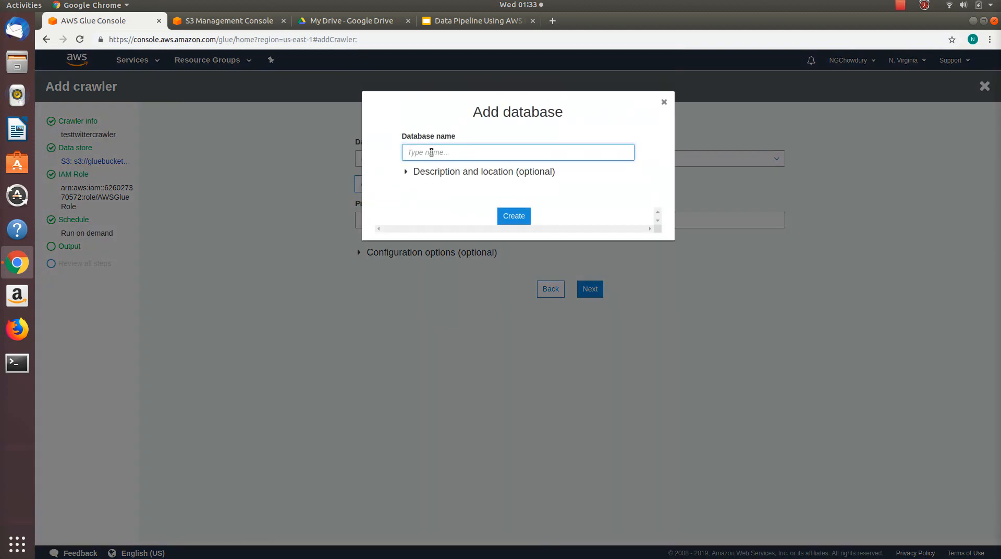
pyautogui.write('t')
pyautogui.write('w')
pyautogui.write('i')
pyautogui.write('tter')
pyautogui.write('d')
pyautogui.write('awler')
pyautogui.click(514, 216)
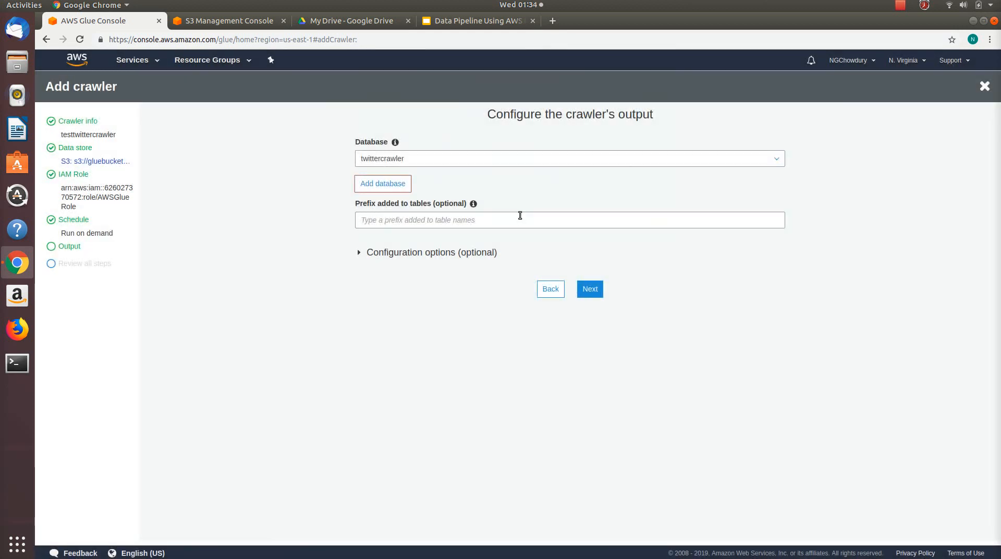
# Step: Finish creating the crawler without a table prefix and run it
pyautogui.click(590, 289)
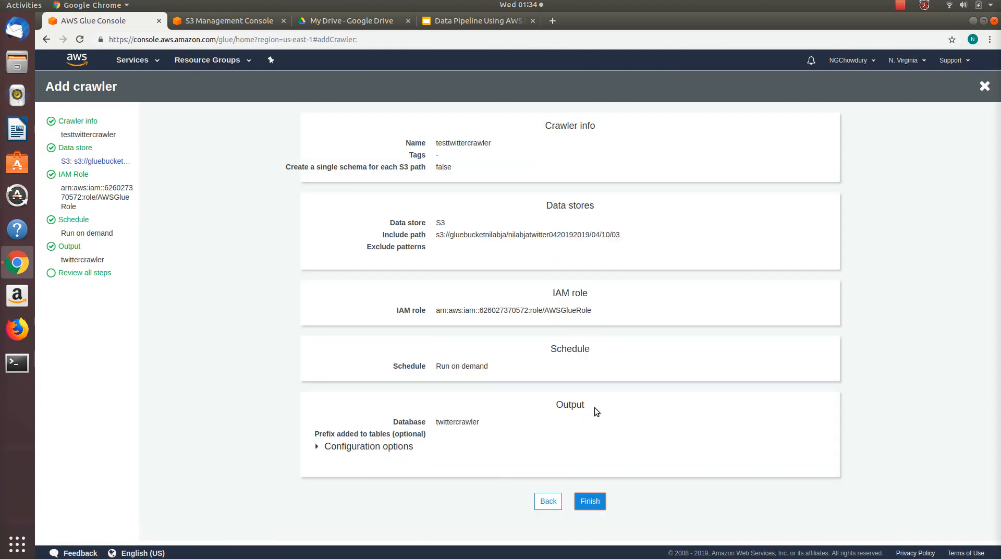
pyautogui.click(592, 506)
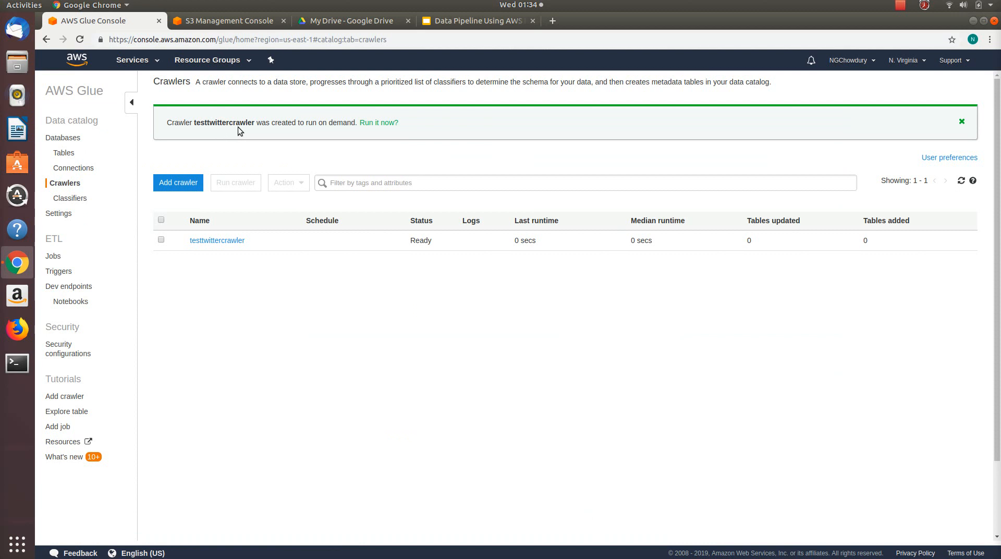
pyautogui.click(386, 123)
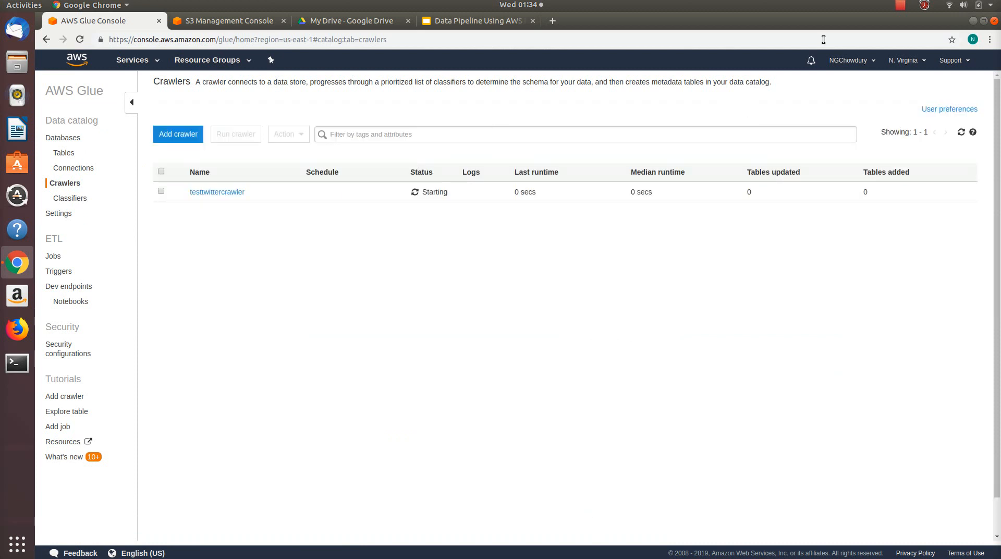
pyautogui.click(902, 8)
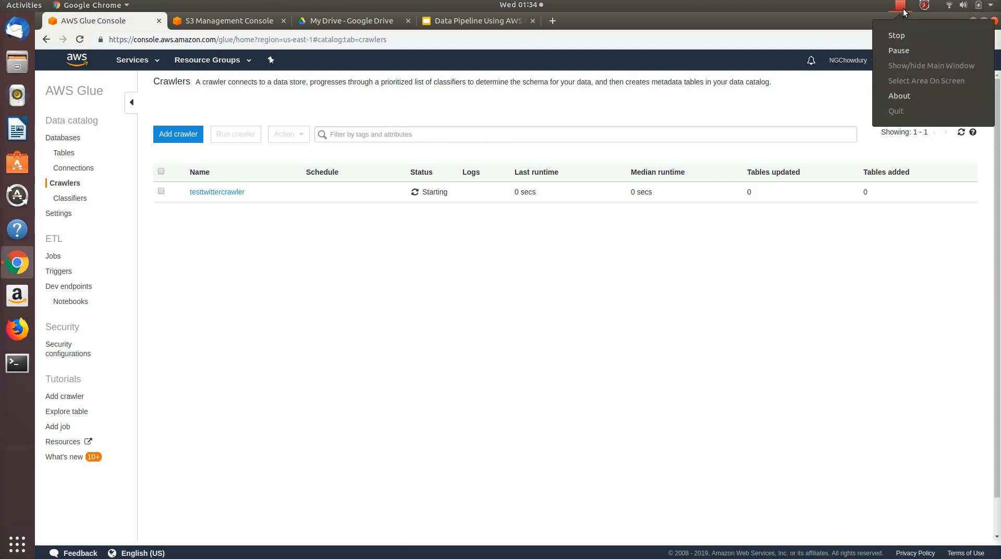
pyautogui.click(902, 51)
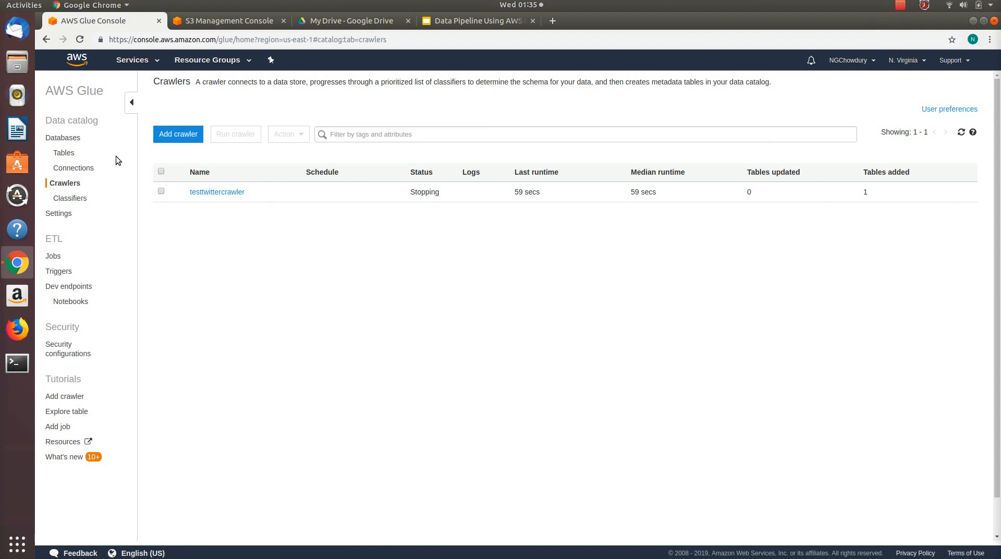
# Step: Examine the properties and schema of table 03 in the twittercrawler database
pyautogui.click(69, 137)
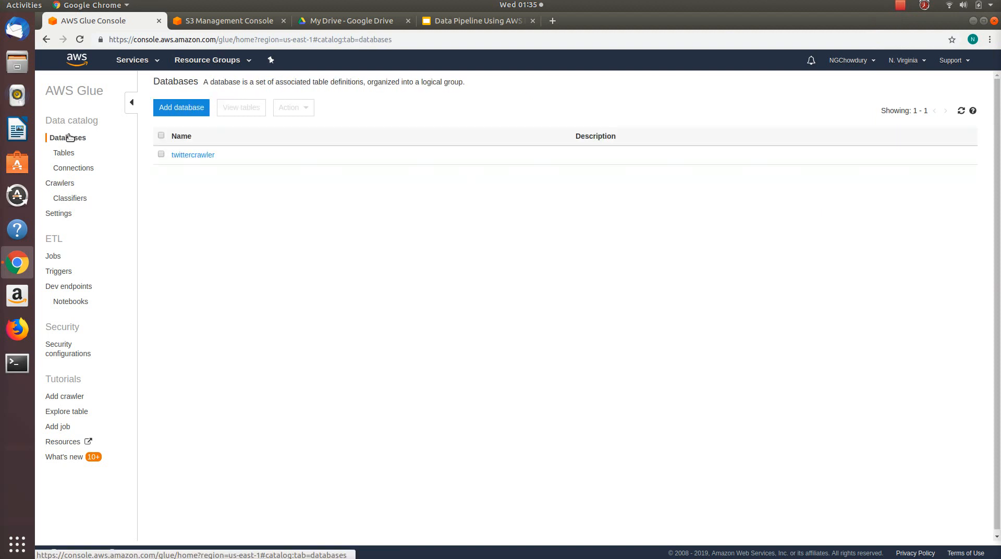
pyautogui.click(189, 156)
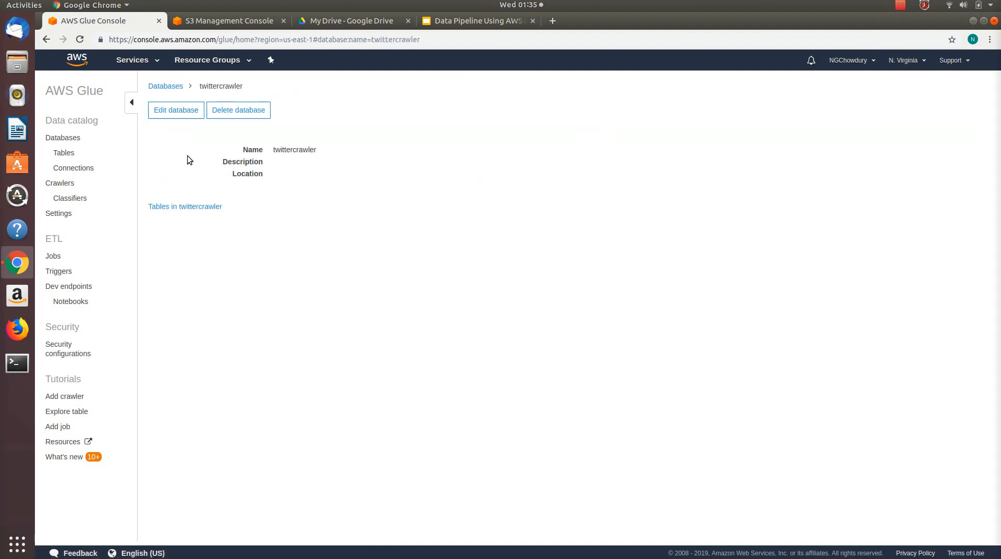
pyautogui.click(176, 208)
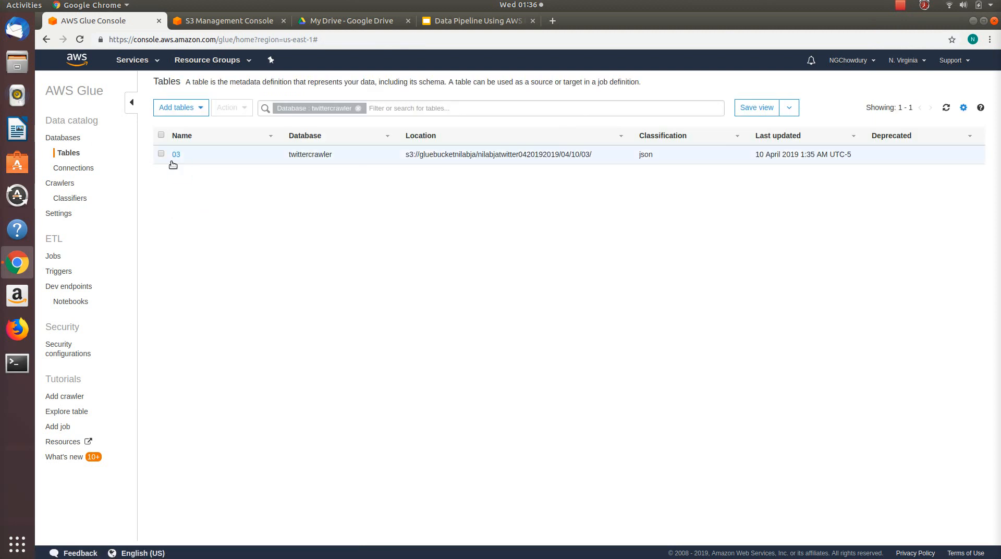
pyautogui.click(175, 155)
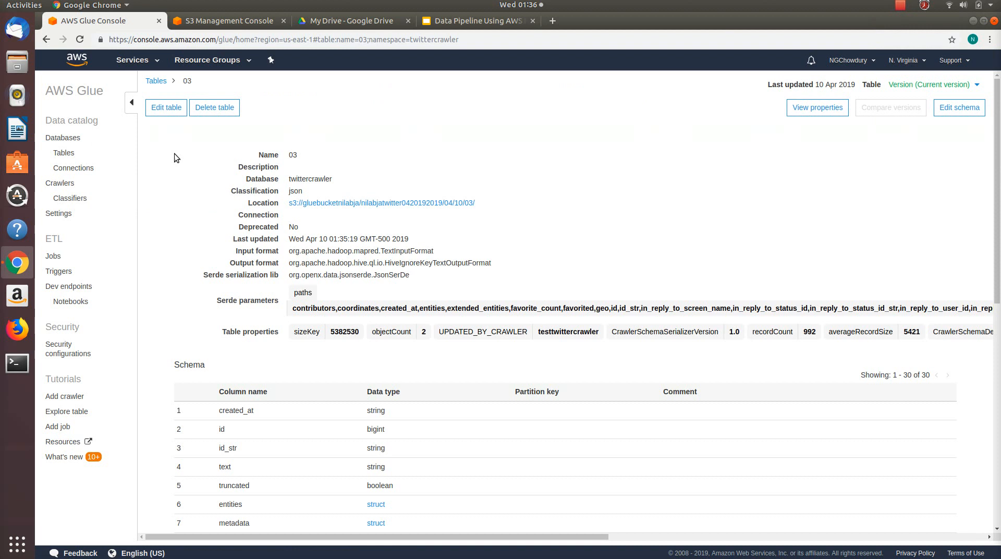
pyautogui.moveTo(998, 186); pyautogui.dragTo(998, 300)
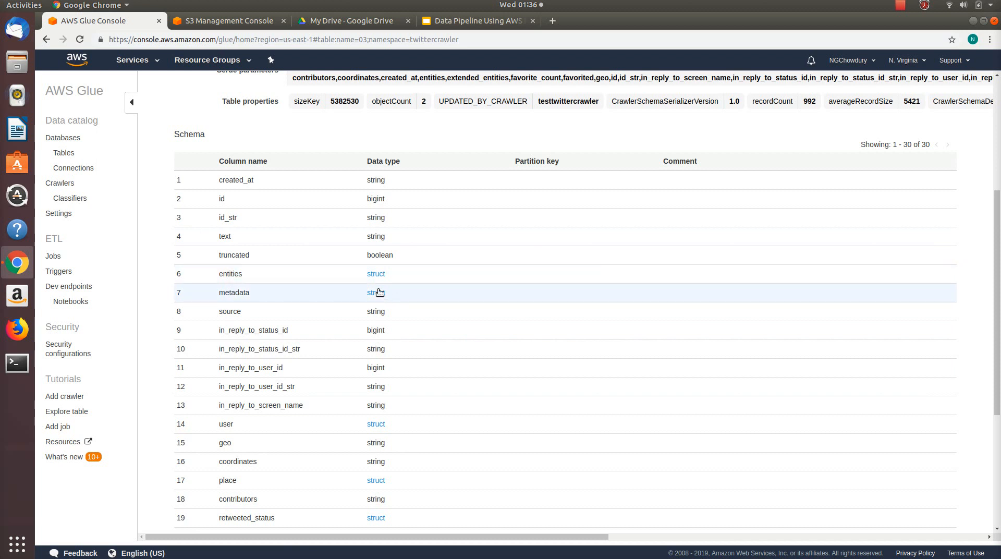
pyautogui.moveTo(998, 238); pyautogui.dragTo(1000, 125)
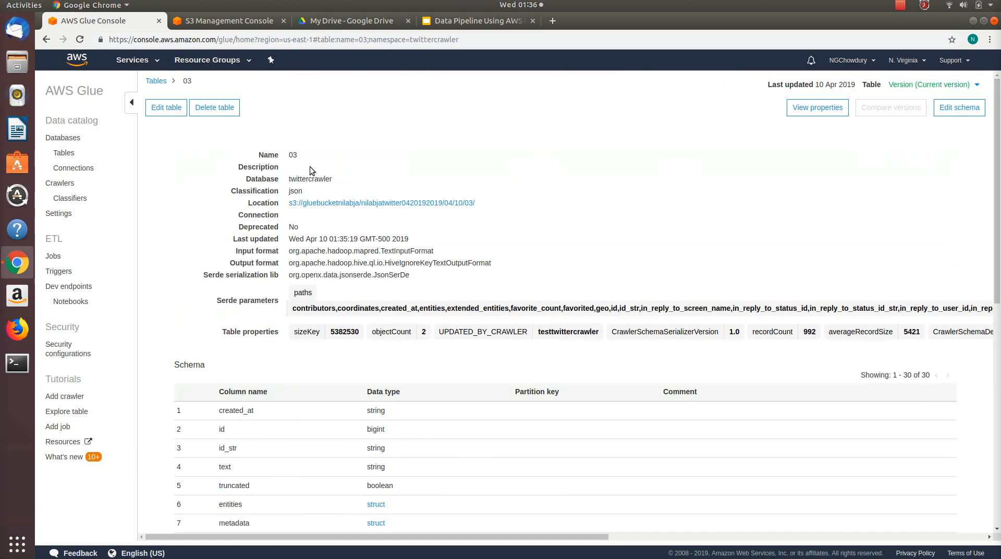
# Step: Add a new ETL job named testtwitterjob
pyautogui.click(55, 257)
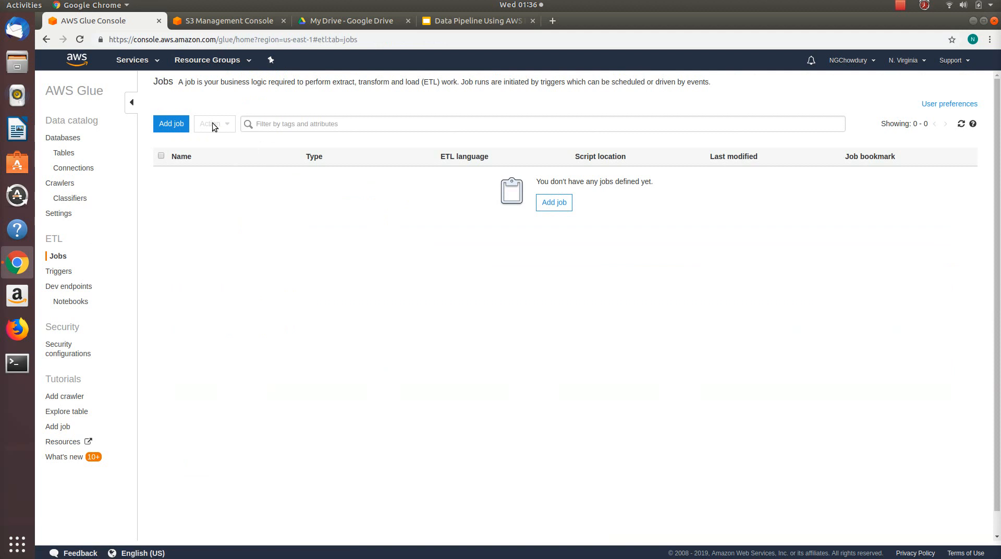
pyautogui.click(177, 124)
pyautogui.click(393, 156)
pyautogui.write('testtwitterjob')
# Step: Assign the AWSGlueRole IAM role to the job and choose table 03 as its data source
pyautogui.click(421, 193)
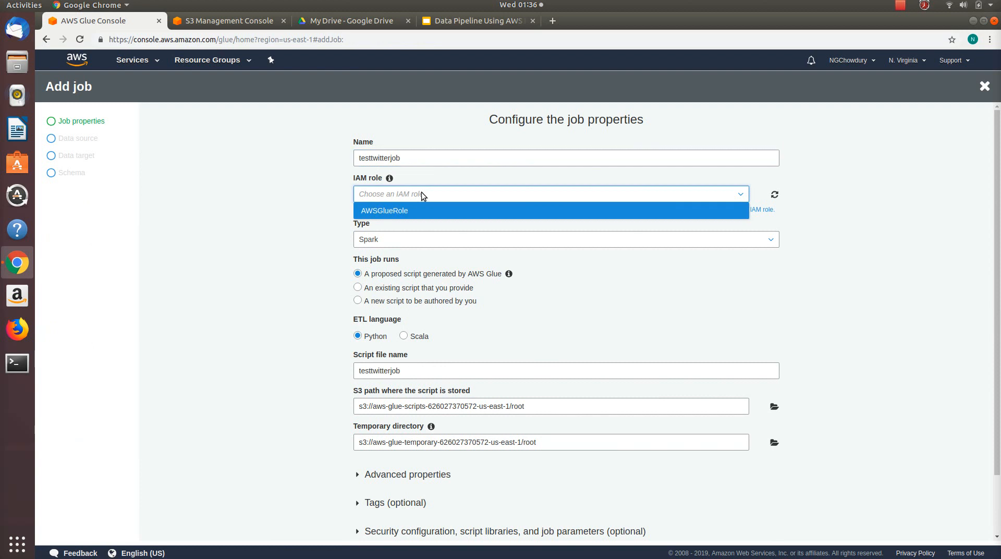
pyautogui.click(421, 207)
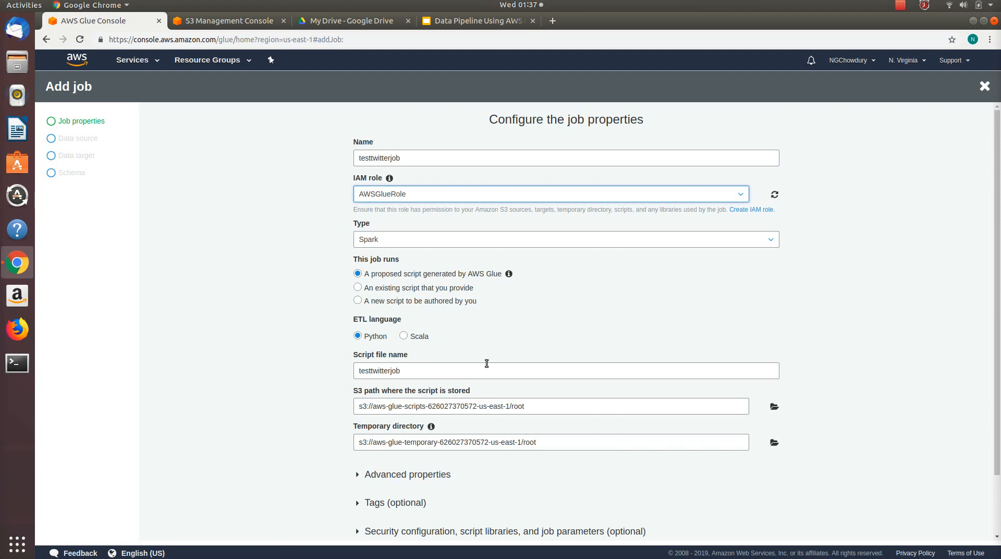
pyautogui.moveTo(1000, 252); pyautogui.dragTo(1000, 334)
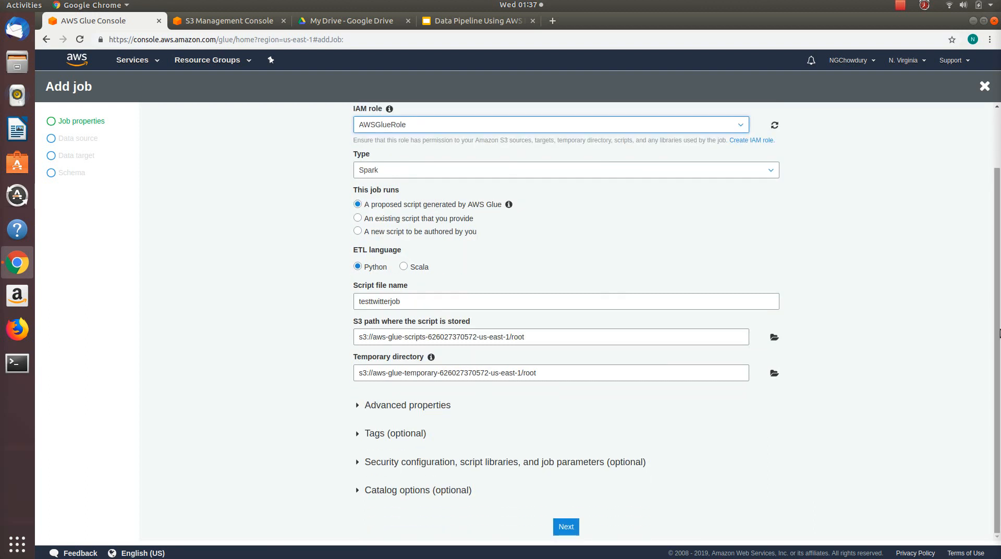
pyautogui.click(566, 526)
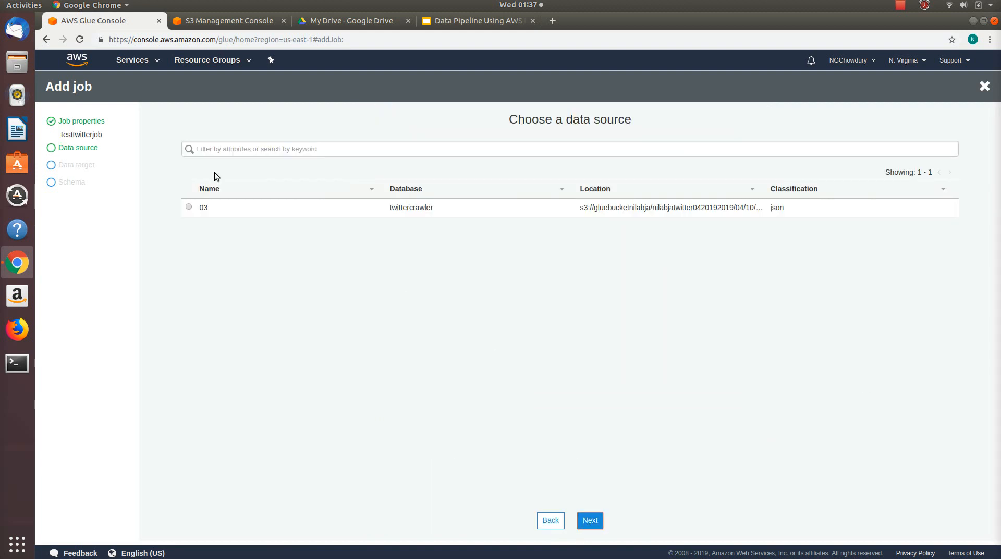
pyautogui.click(189, 209)
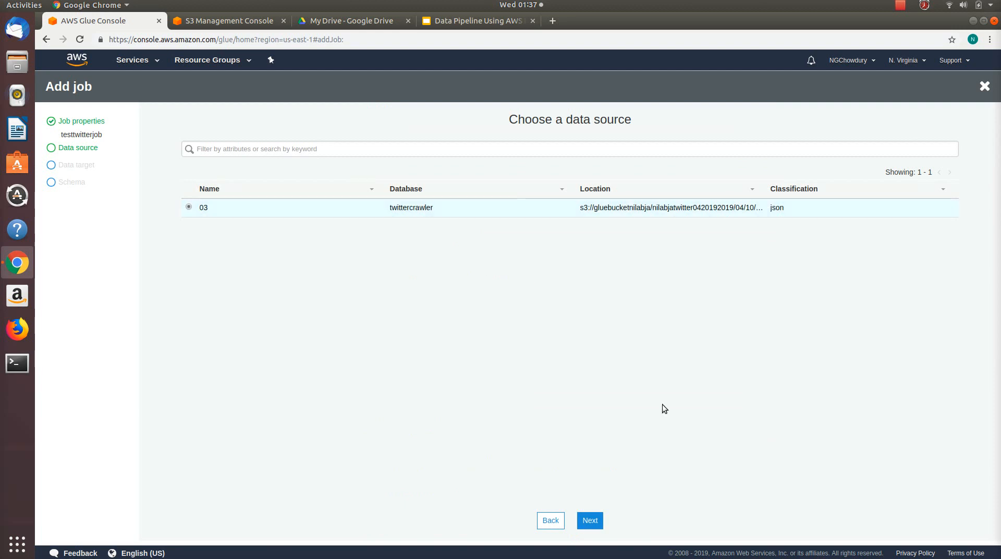
pyautogui.click(589, 521)
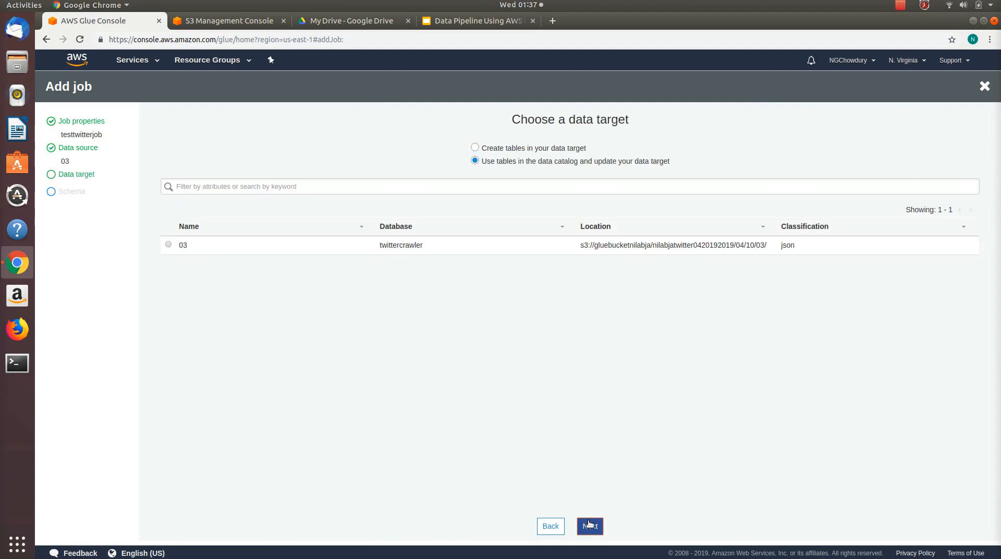
# Step: Set the job to create tables in the data target, with Amazon S3 as the data store
pyautogui.click(520, 151)
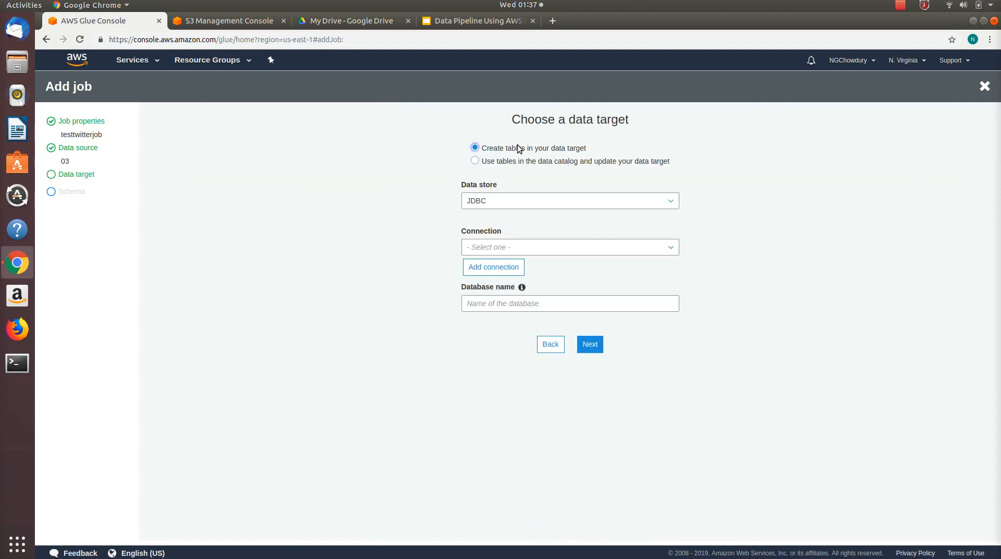
pyautogui.click(532, 198)
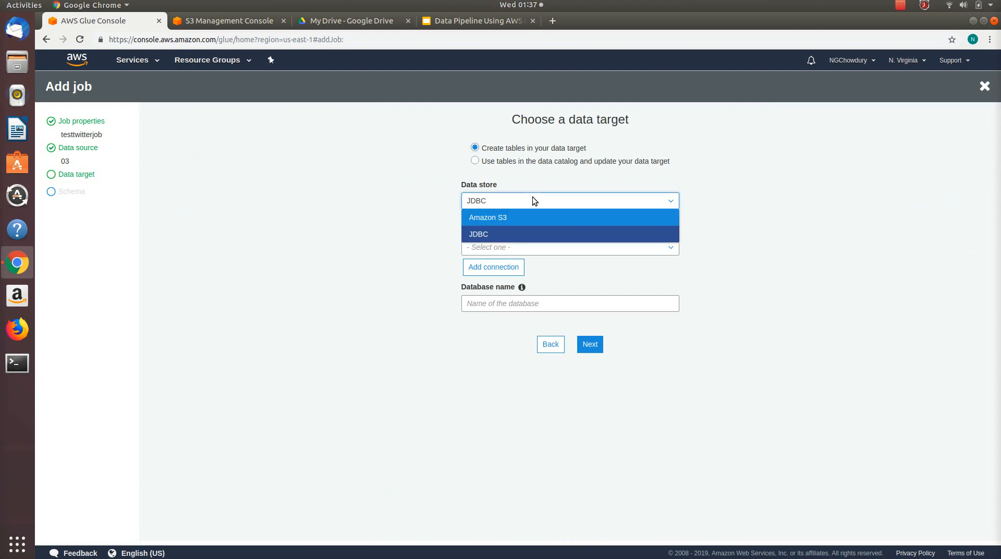
pyautogui.click(506, 217)
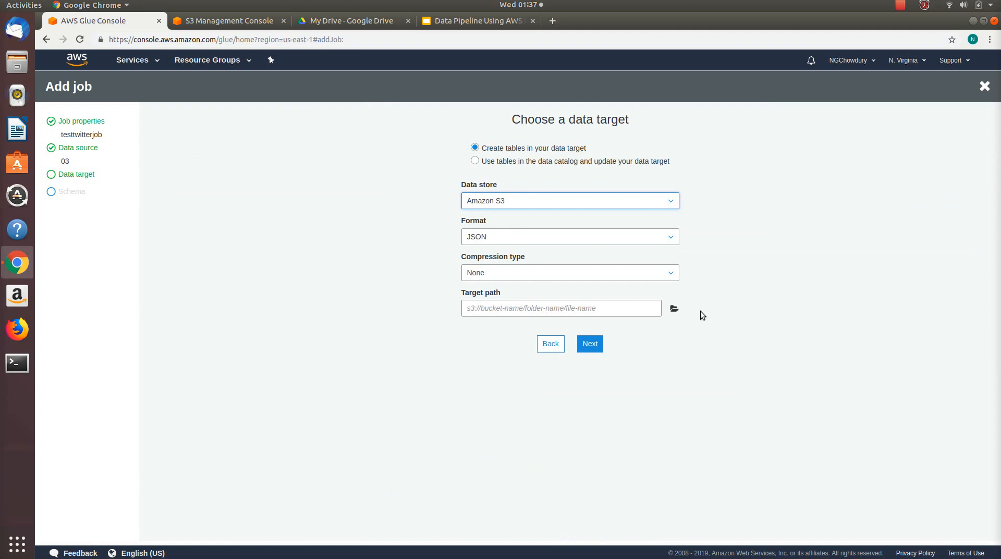
# Step: Set the target path to s3://gluebucketnilabja/processed, based on the existing gluebucketnilabja bucket
pyautogui.click(673, 308)
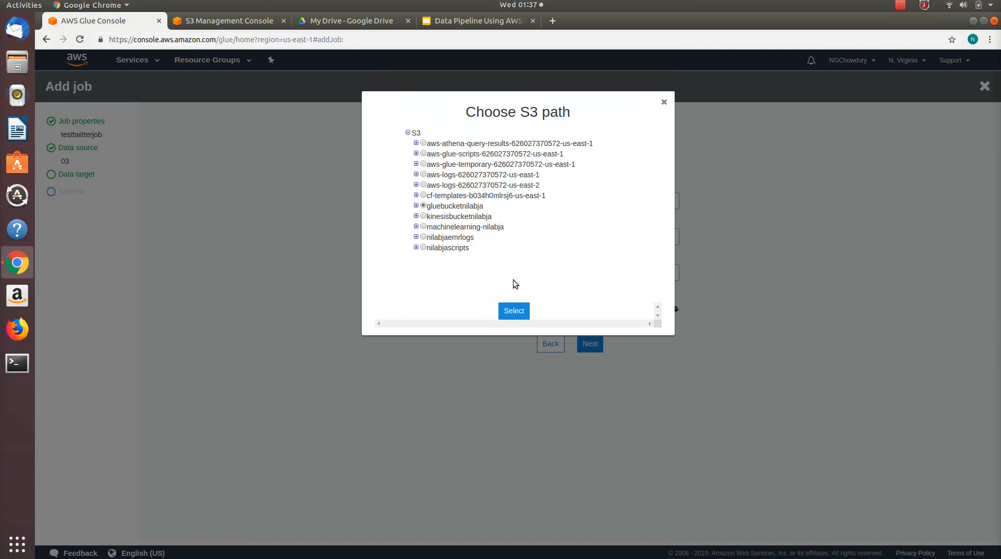
pyautogui.click(514, 311)
pyautogui.click(568, 305)
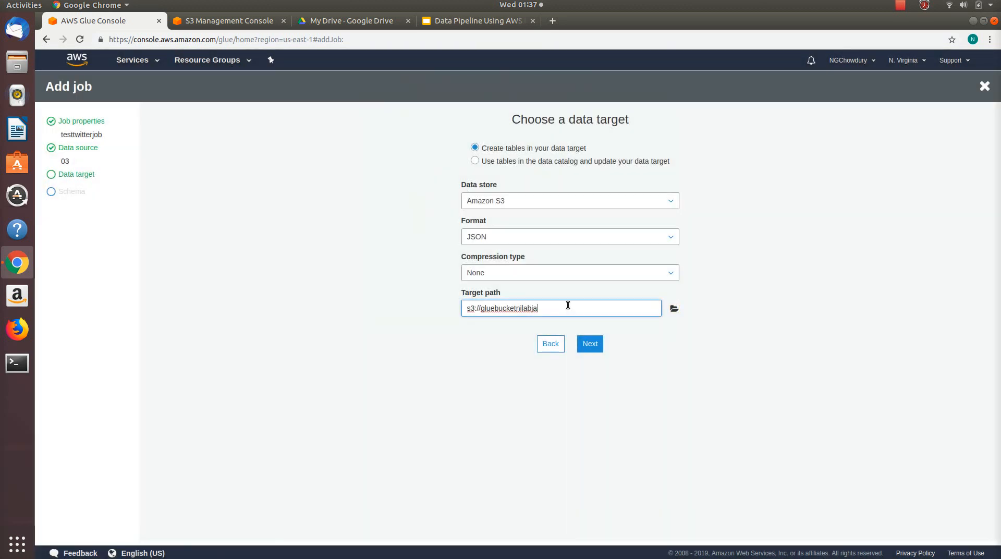
pyautogui.write('/processed')
pyautogui.click(687, 364)
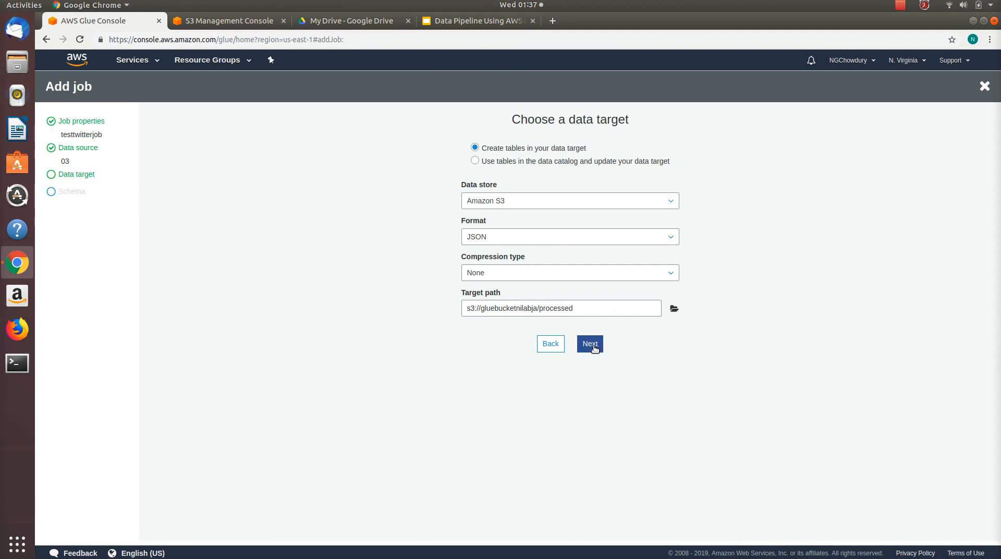
# Step: Set the target format to CSV and continue to the column mapping
pyautogui.click(574, 236)
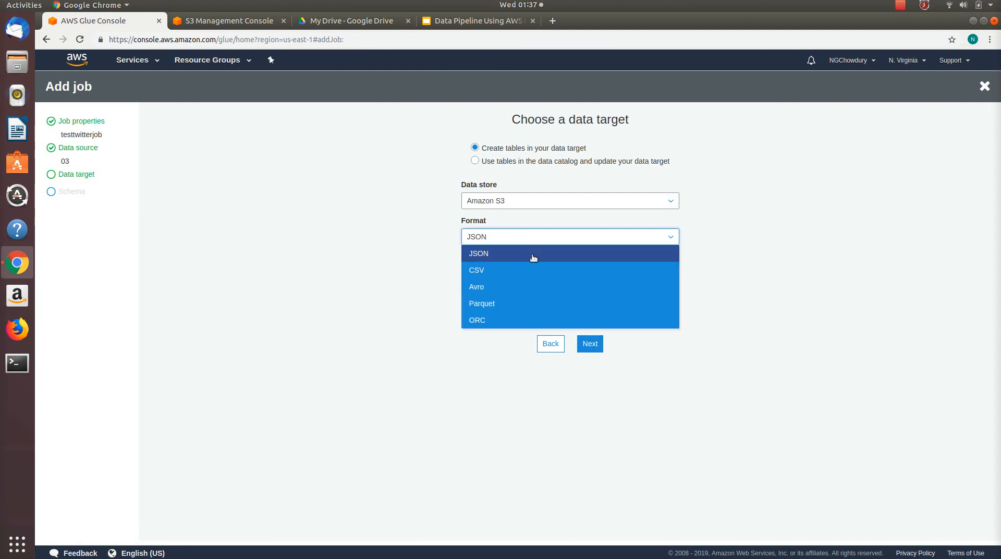
pyautogui.click(521, 270)
pyautogui.click(439, 254)
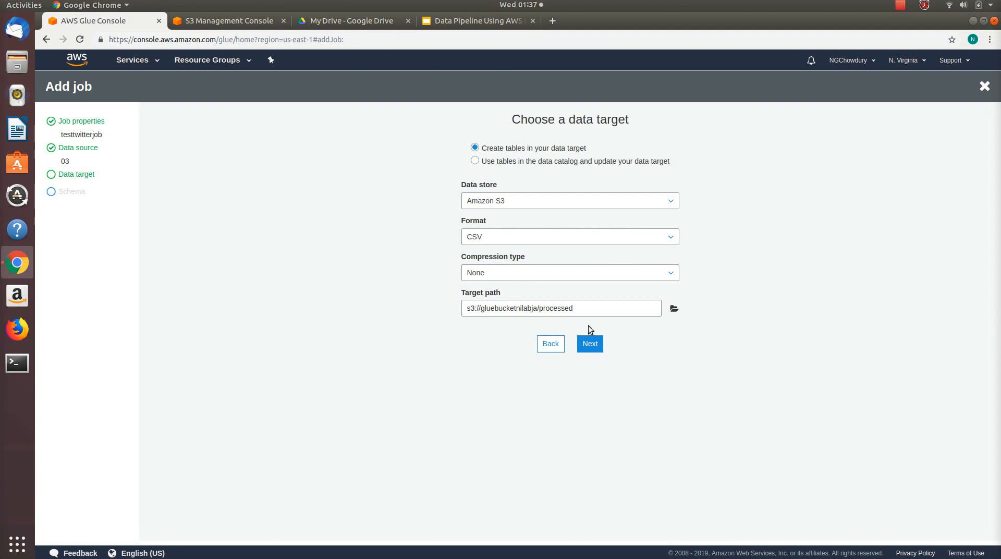
pyautogui.click(590, 344)
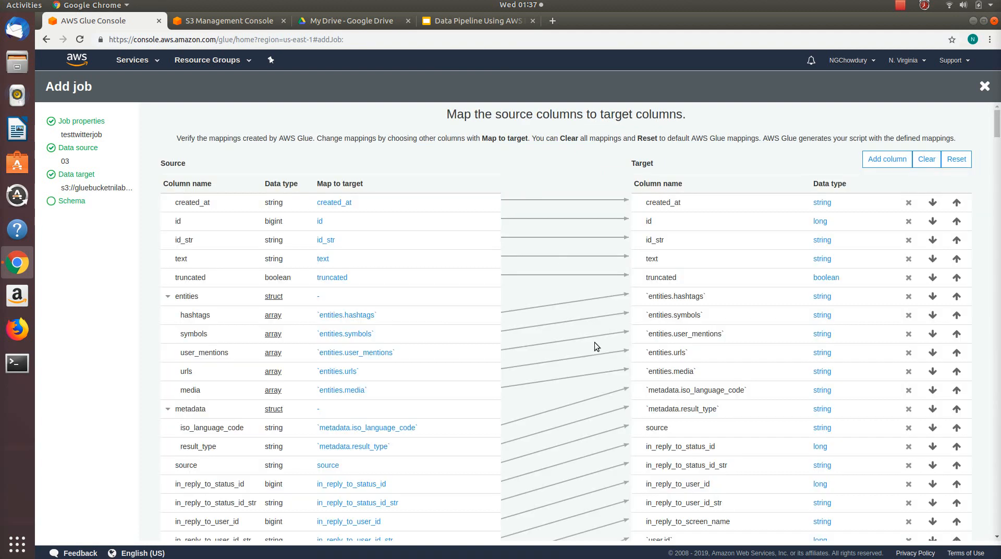
# Step: Clear all proposed column mappings and add a target column named created_at of type string
pyautogui.moveTo(996, 124)
pyautogui.mouseDown()
pyautogui.moveTo(983, 539)
pyautogui.moveTo(997, 112)
pyautogui.mouseUp()
pyautogui.click(928, 160)
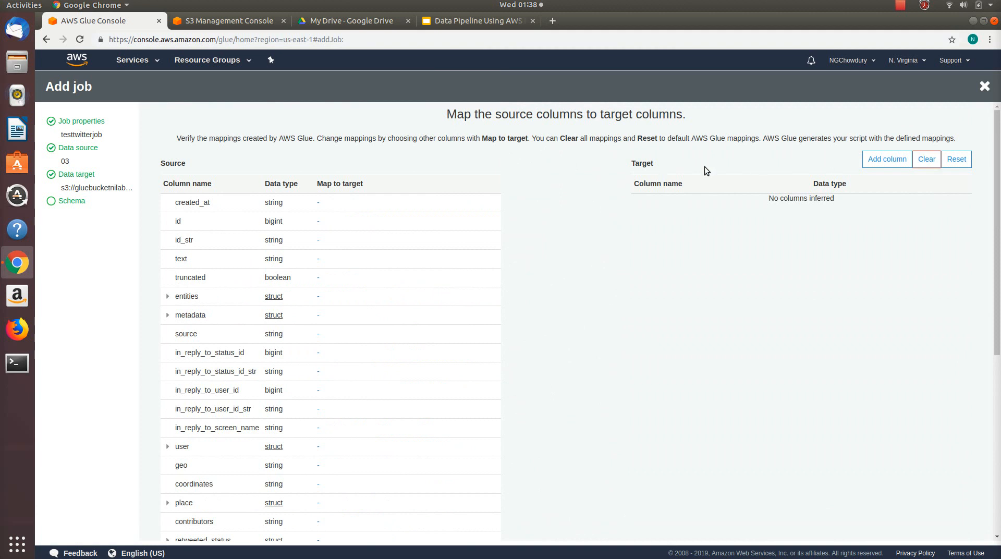
pyautogui.click(867, 157)
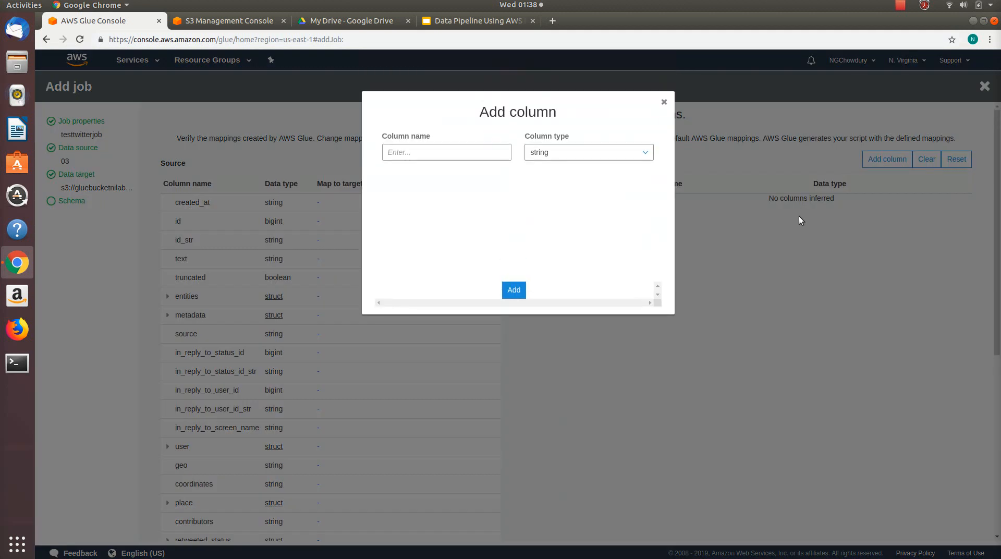
pyautogui.click(449, 160)
pyautogui.write('created')
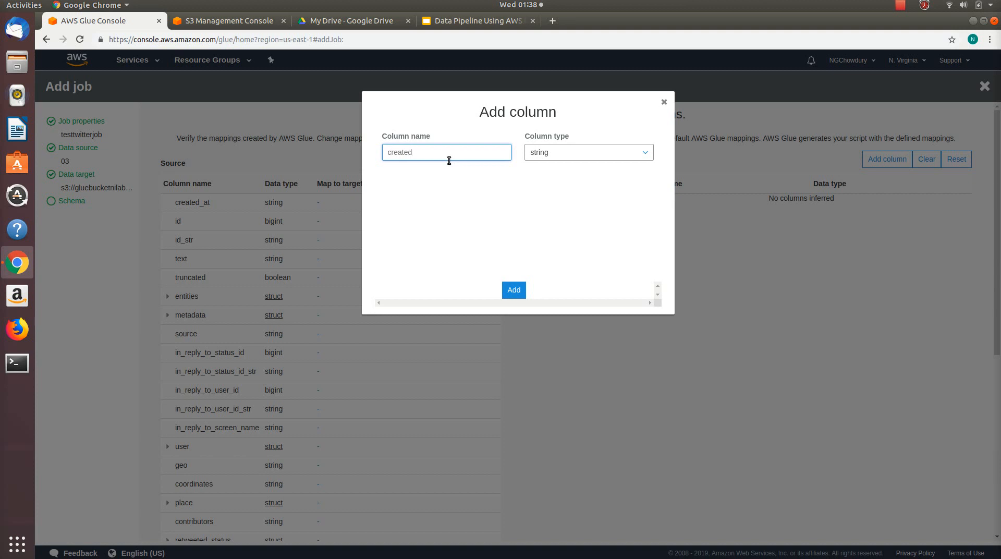
pyautogui.write('_at')
pyautogui.click(514, 290)
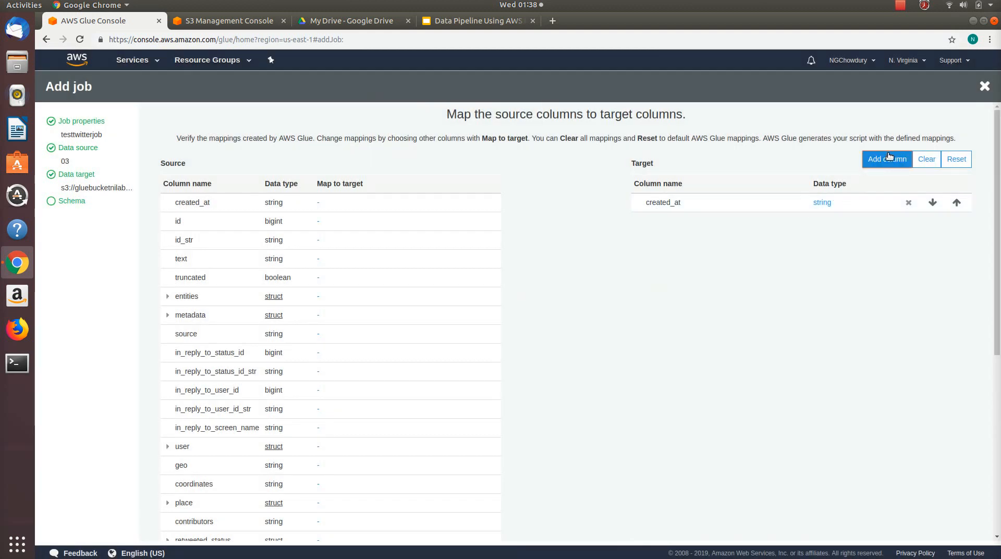
# Step: Add a target column named id of type bigint
pyautogui.click(892, 158)
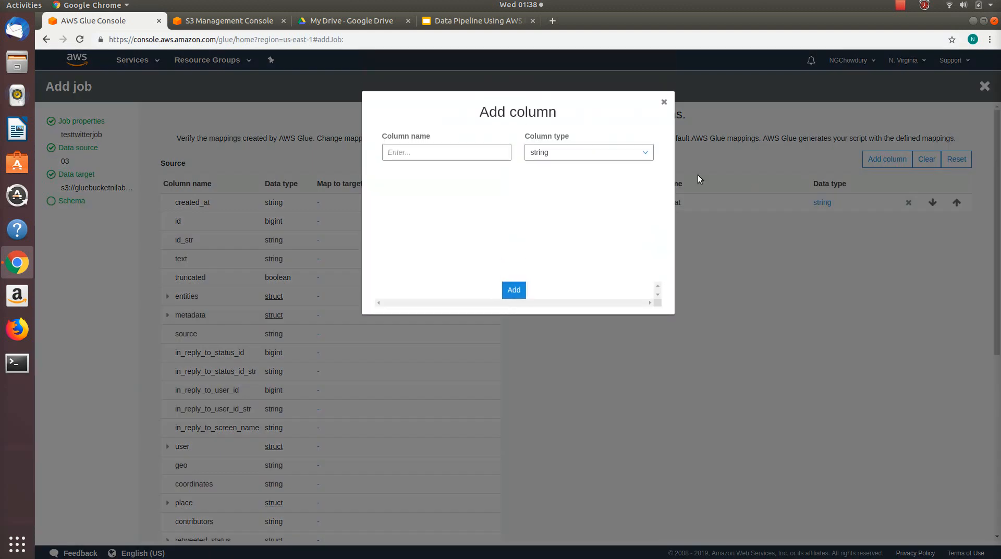
pyautogui.click(485, 159)
pyautogui.write('id')
pyautogui.click(584, 152)
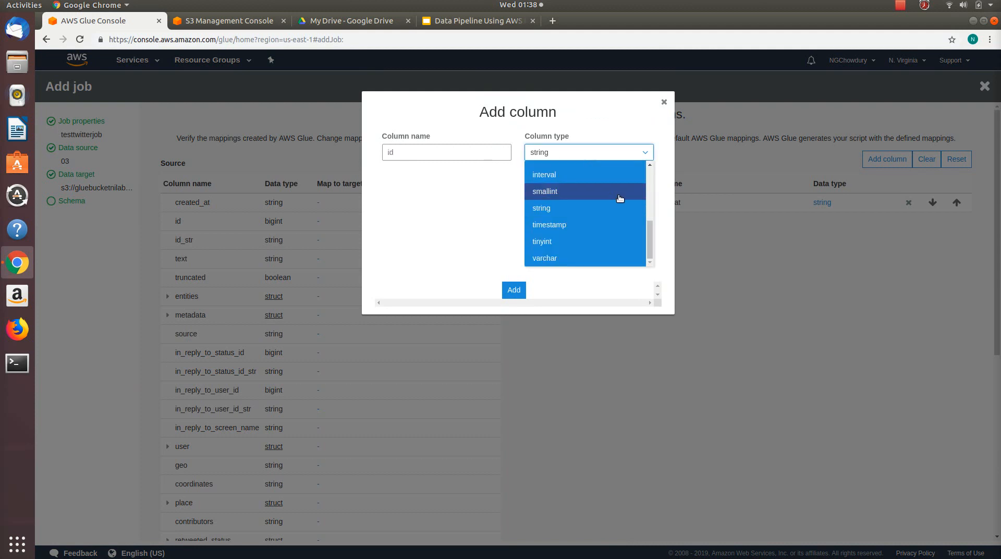
pyautogui.scroll(3, 618, 196)
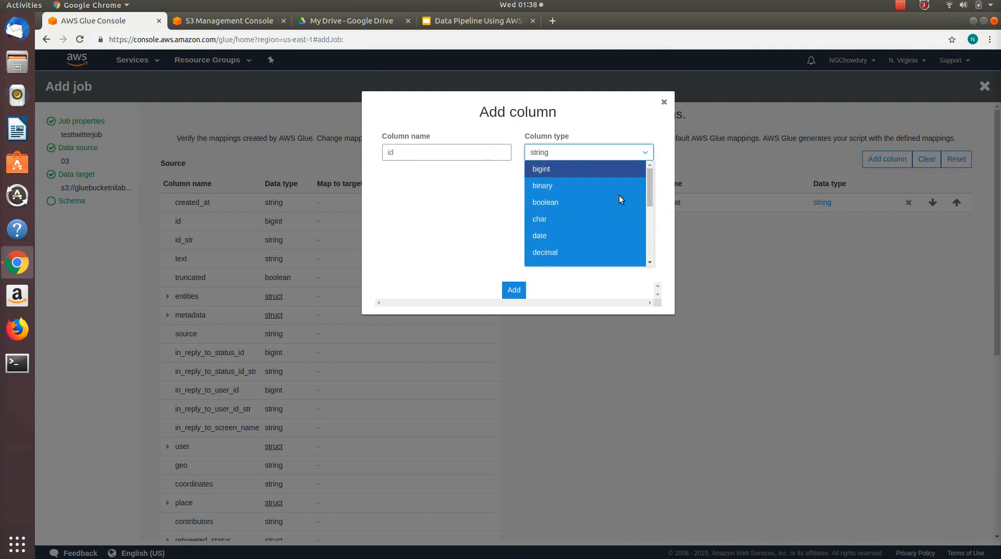
pyautogui.click(554, 168)
pyautogui.click(514, 290)
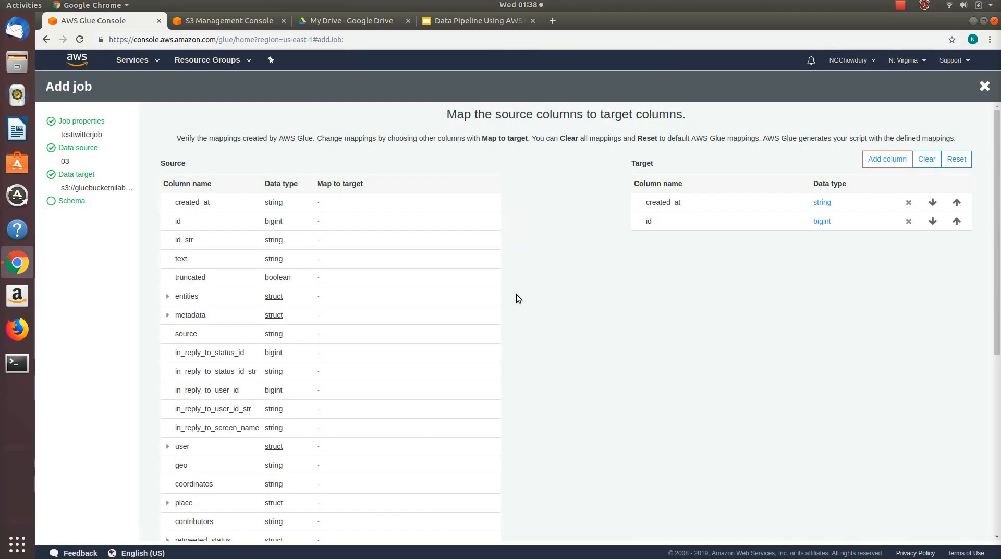
# Step: Add a target column named text of type string
pyautogui.click(883, 159)
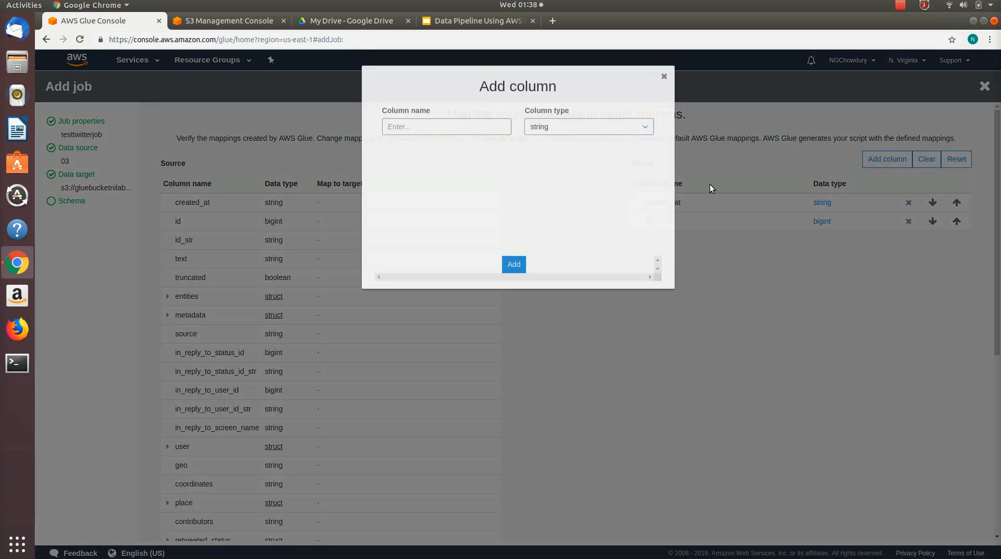
pyautogui.click(494, 150)
pyautogui.write('text')
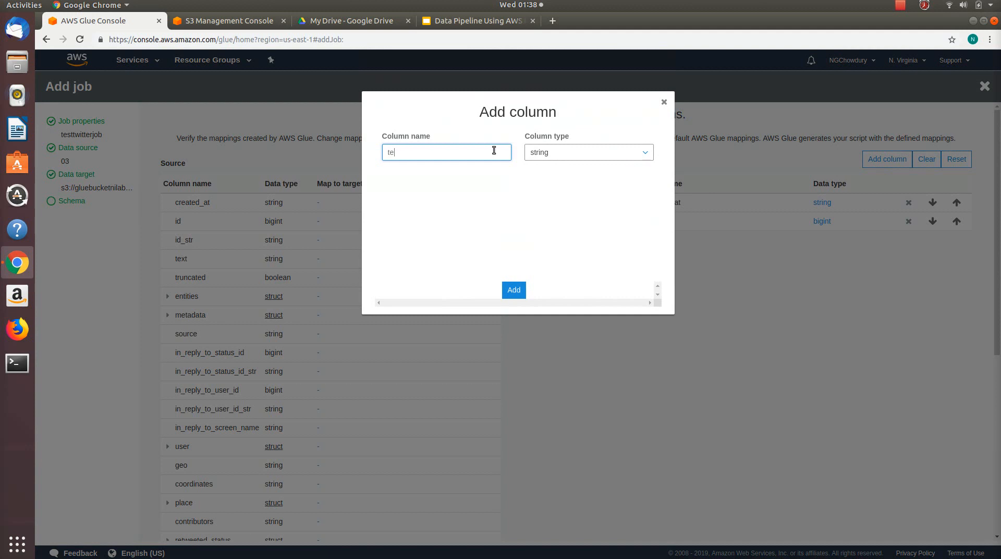
pyautogui.click(513, 290)
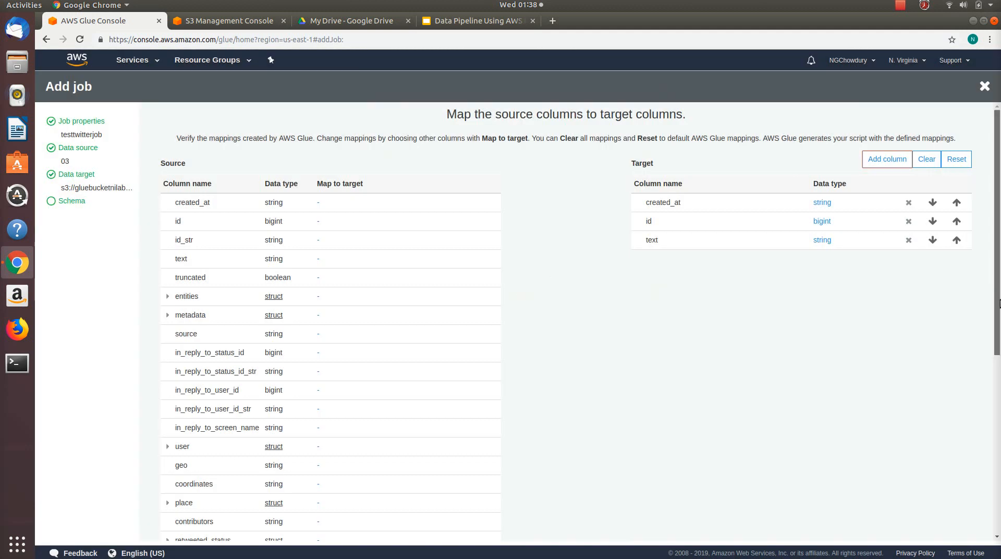
# Step: Look through the source columns and add a target column named favorite_count of type int
pyautogui.scroll(-4, 1000, 302)
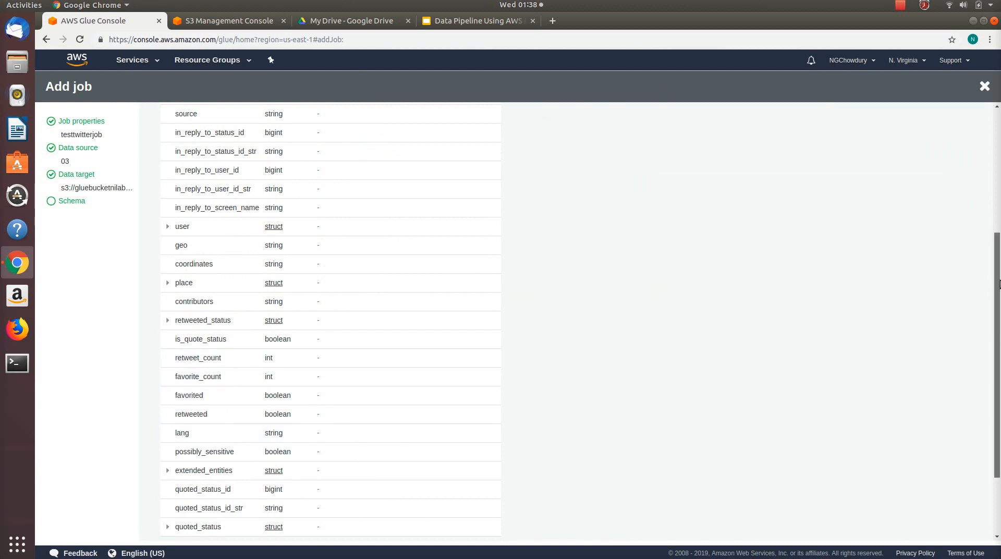
pyautogui.scroll(5, 999, 284)
pyautogui.click(881, 161)
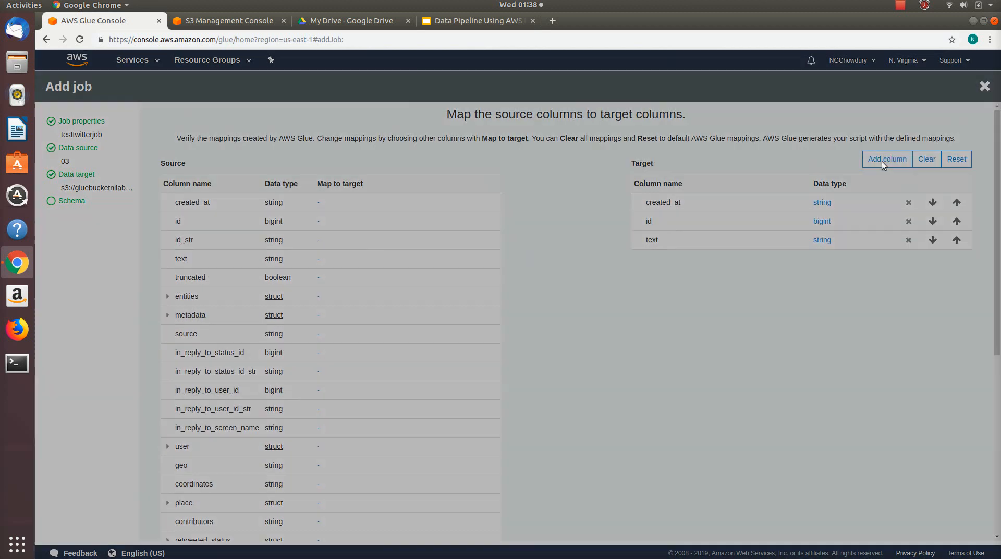
pyautogui.click(418, 158)
pyautogui.write('fa')
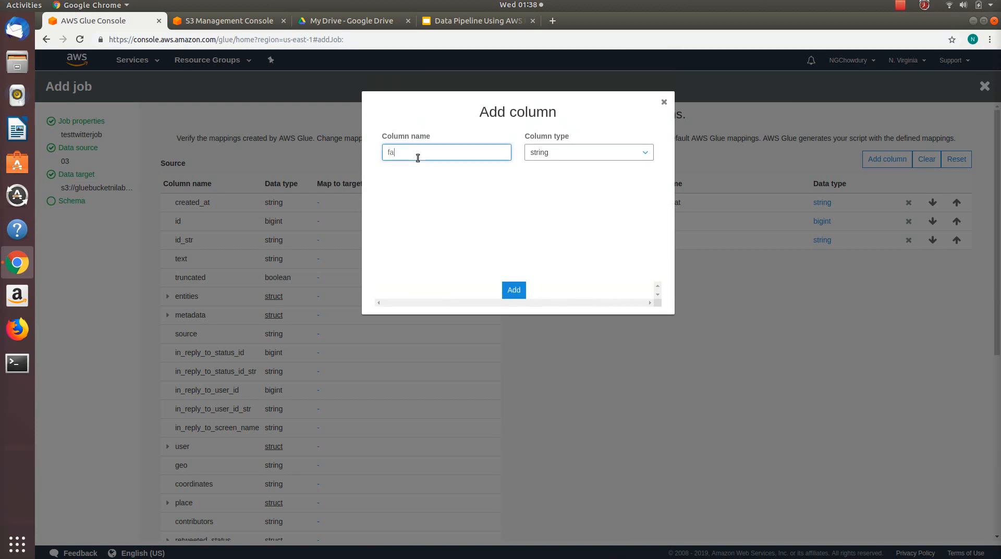
pyautogui.write('vot')
pyautogui.write('ite')
pyautogui.write('_count')
pyautogui.click(575, 152)
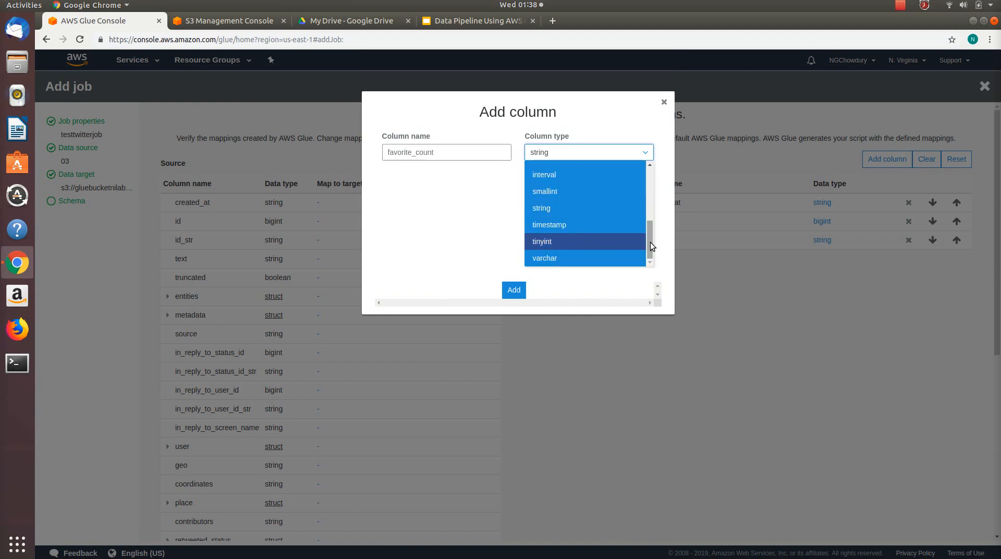
pyautogui.moveTo(649, 236); pyautogui.dragTo(646, 215)
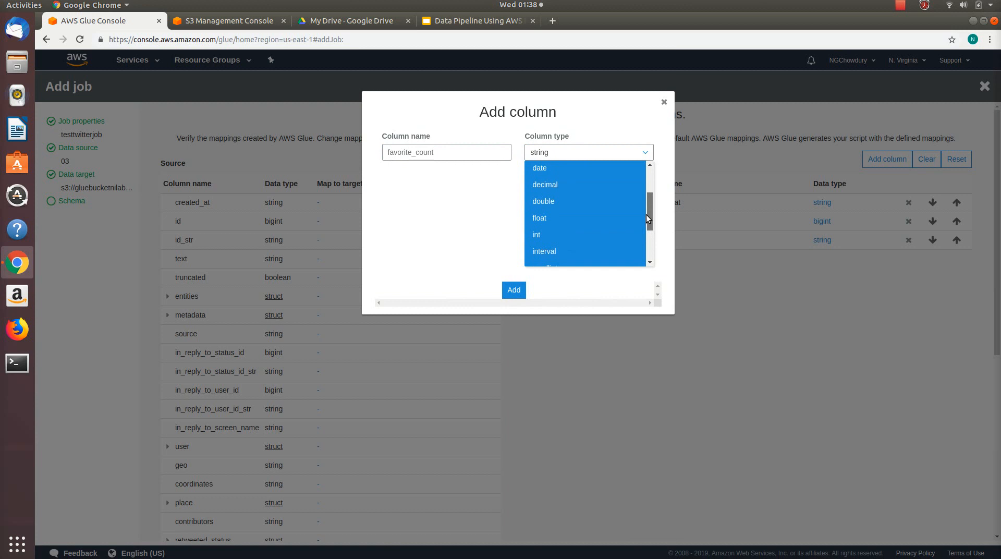
pyautogui.click(581, 234)
pyautogui.click(507, 293)
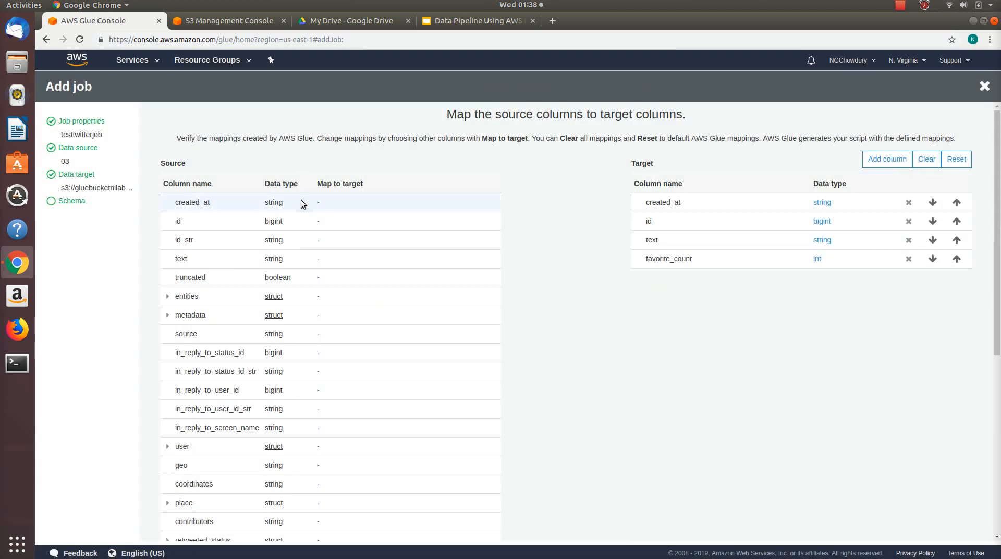
# Step: Map the source column created_at to the created_at target column and save the mapping
pyautogui.click(319, 203)
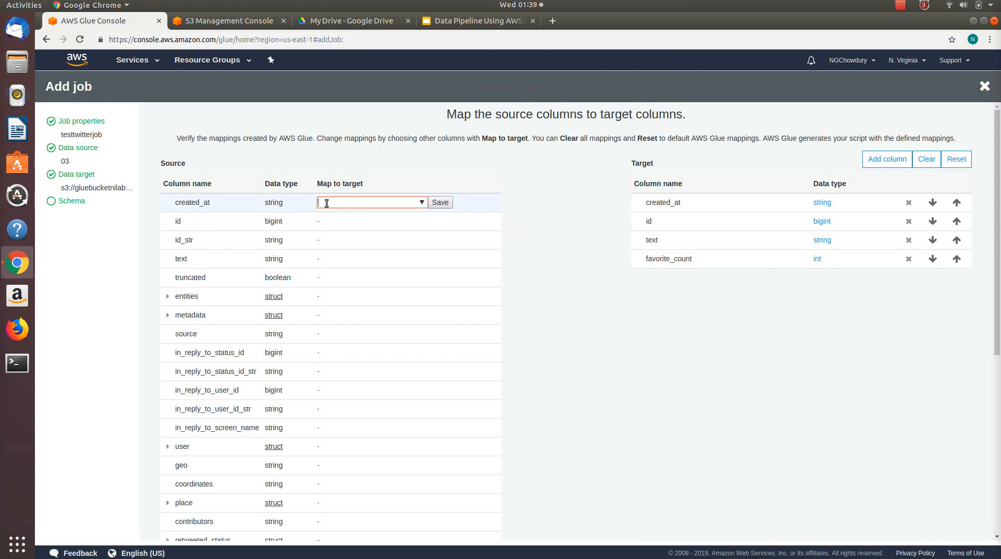
pyautogui.click(420, 202)
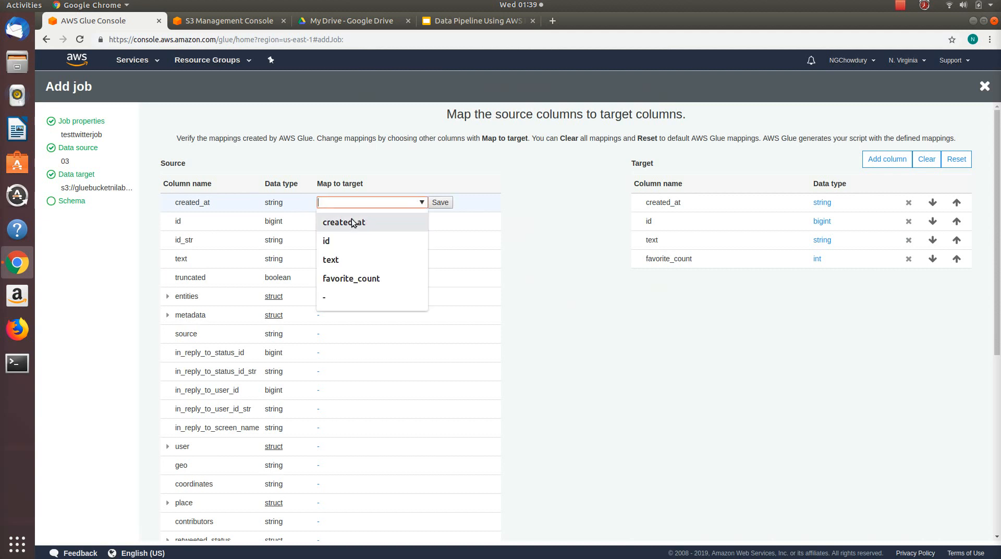
pyautogui.click(351, 223)
pyautogui.click(440, 202)
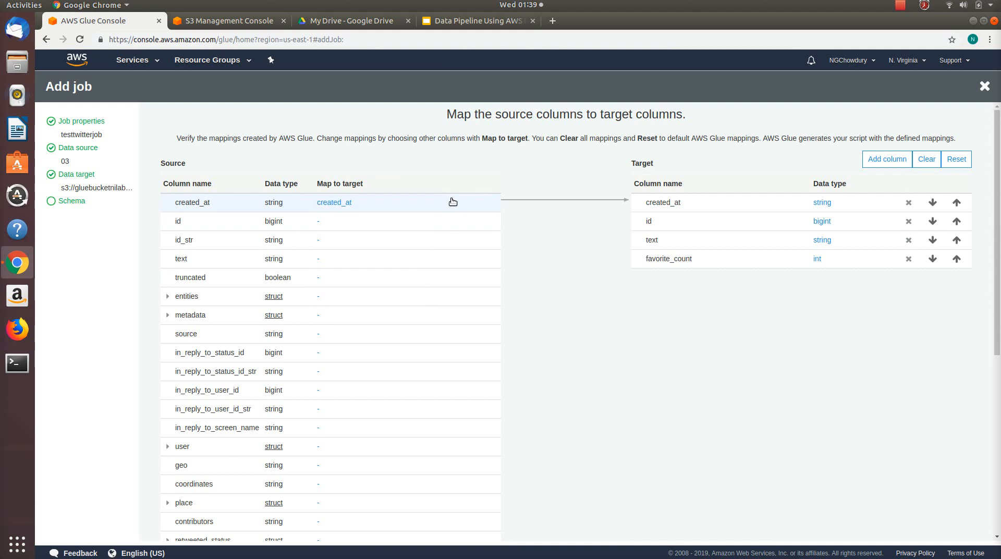
# Step: Map the source column id to the id target column and save the mapping
pyautogui.click(319, 221)
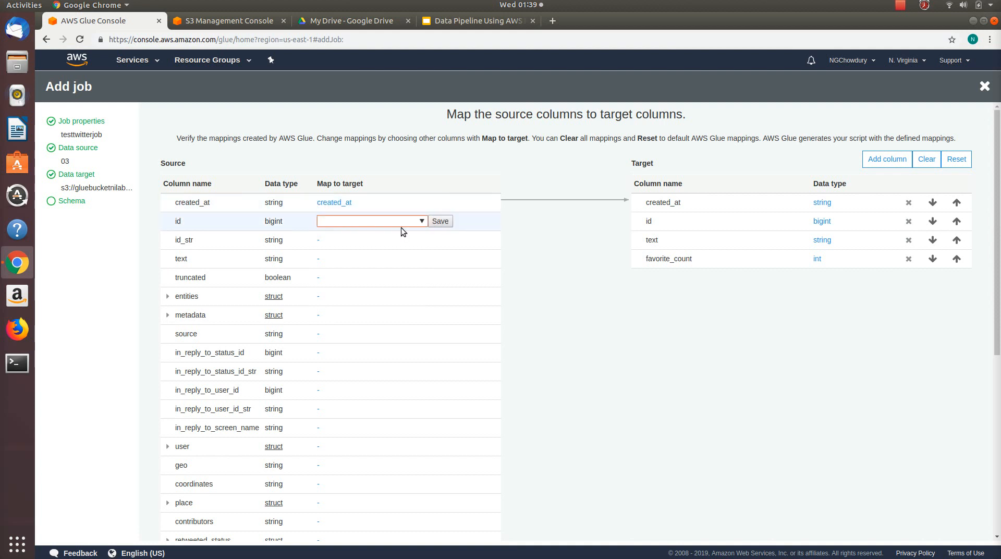
pyautogui.click(423, 221)
pyautogui.click(344, 258)
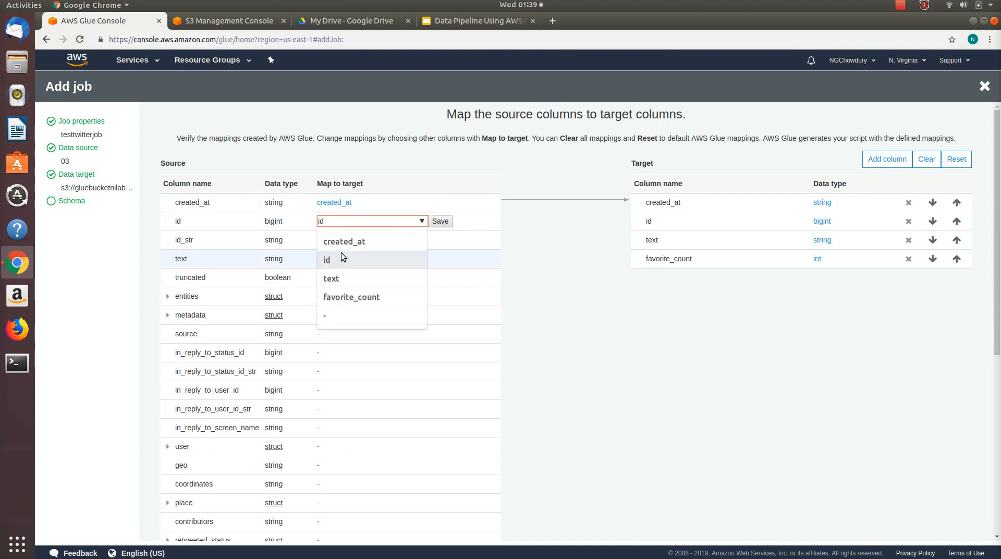
pyautogui.click(441, 221)
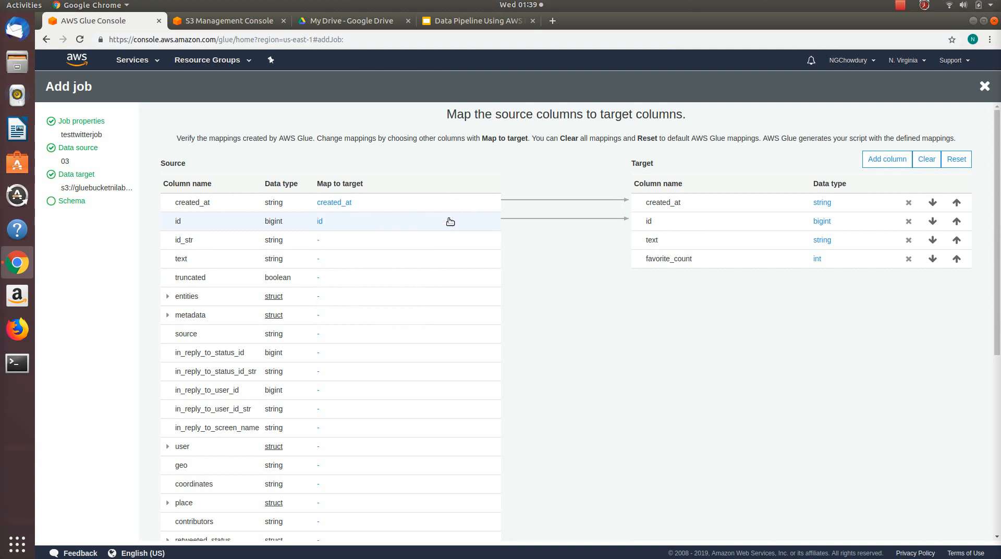
# Step: Map the source column text to the text target column and save the mapping
pyautogui.click(318, 259)
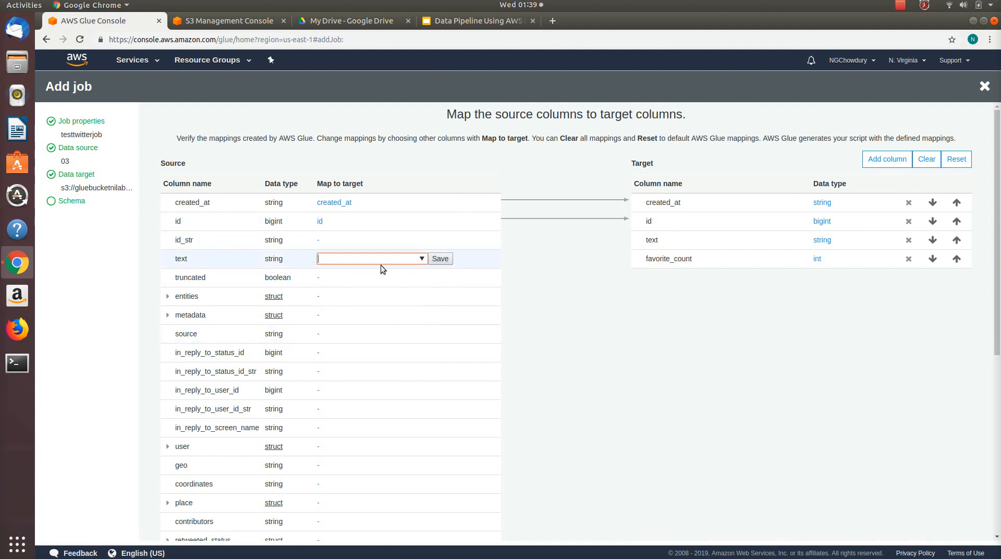
pyautogui.click(422, 259)
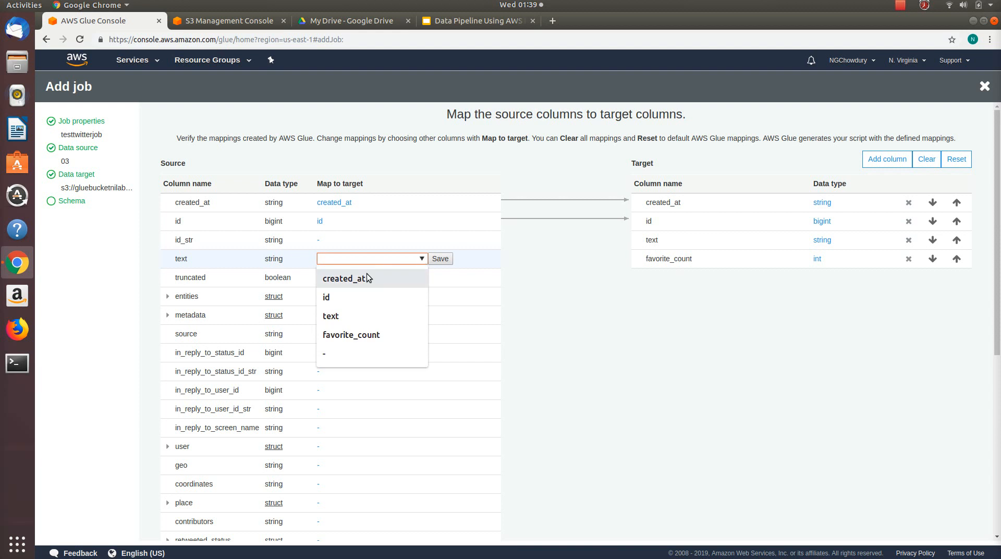
pyautogui.click(348, 320)
pyautogui.click(439, 259)
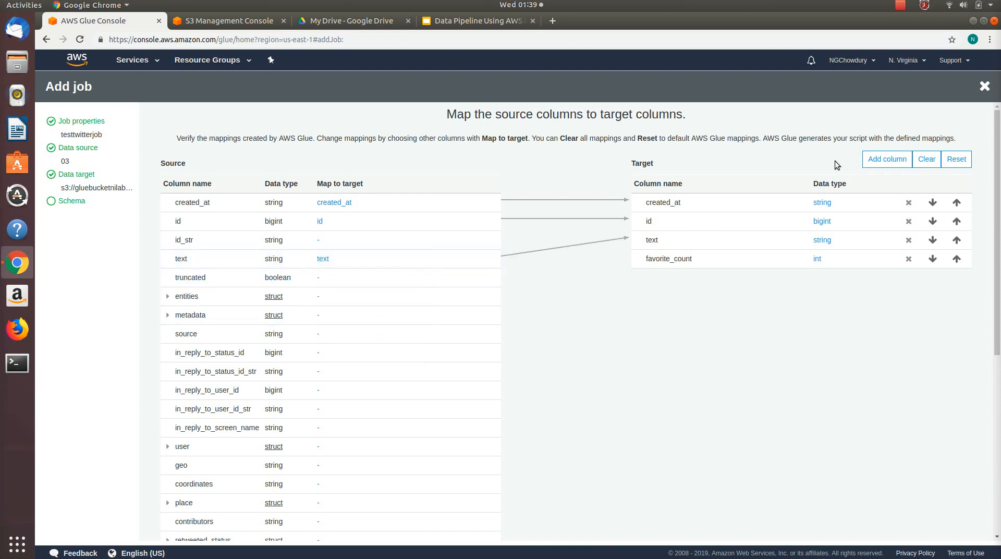
# Step: Map the source column favorite_count to the favorite_count target column and save the mapping
pyautogui.moveTo(998, 164); pyautogui.dragTo(998, 282)
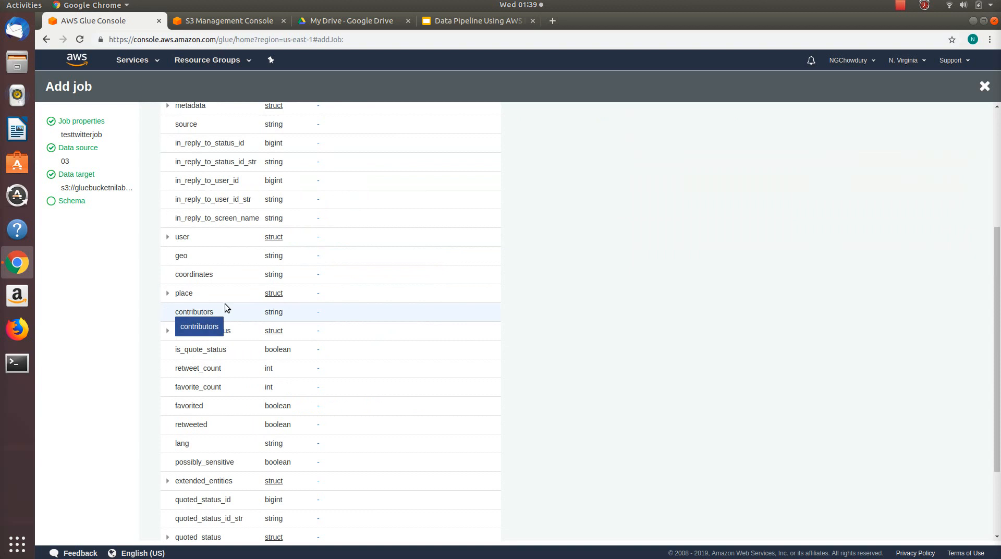
pyautogui.click(318, 386)
pyautogui.click(423, 387)
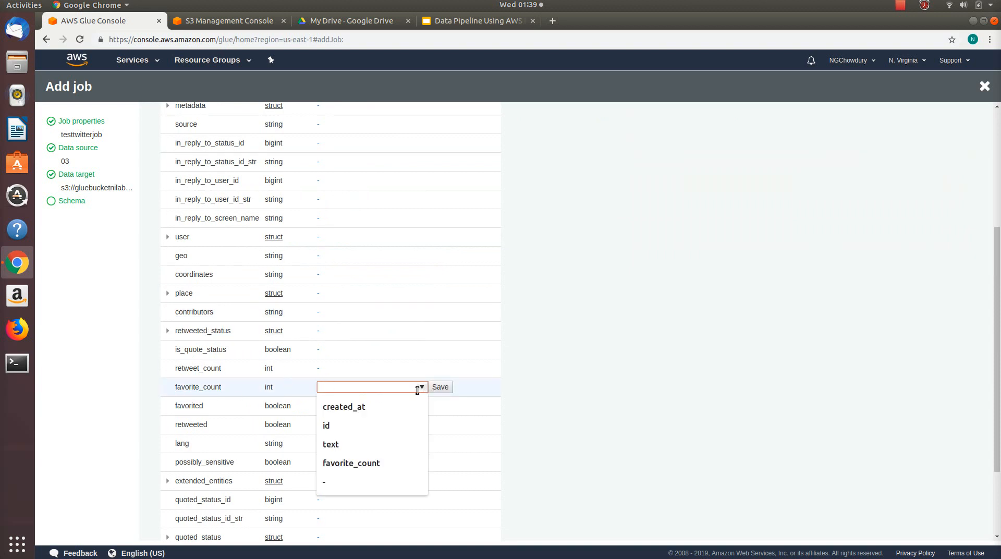
pyautogui.click(361, 463)
pyautogui.click(440, 386)
pyautogui.scroll(4, 654, 363)
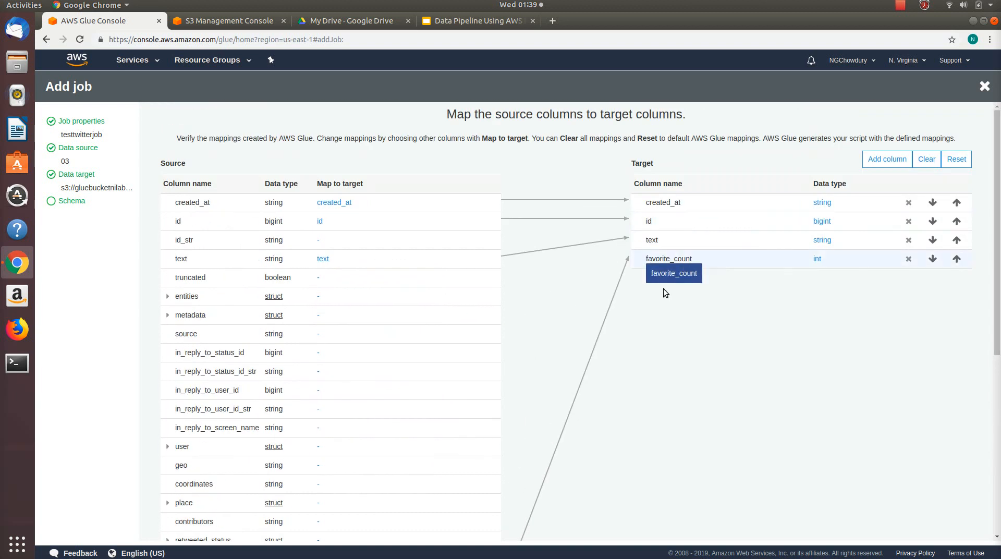
# Step: Save the job with these column mappings and review its generated Python script
pyautogui.moveTo(996, 249); pyautogui.dragTo(997, 427)
pyautogui.click(619, 528)
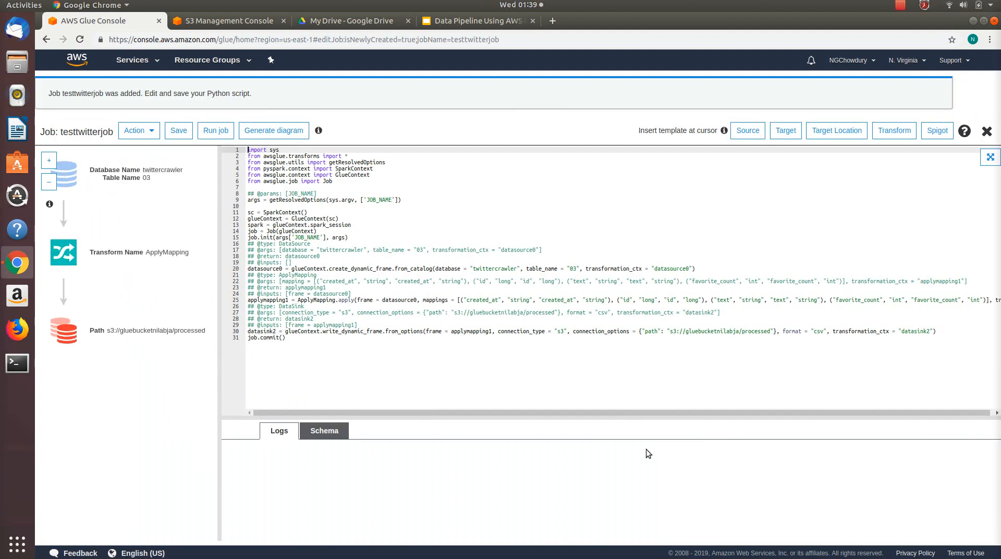
pyautogui.click(396, 276)
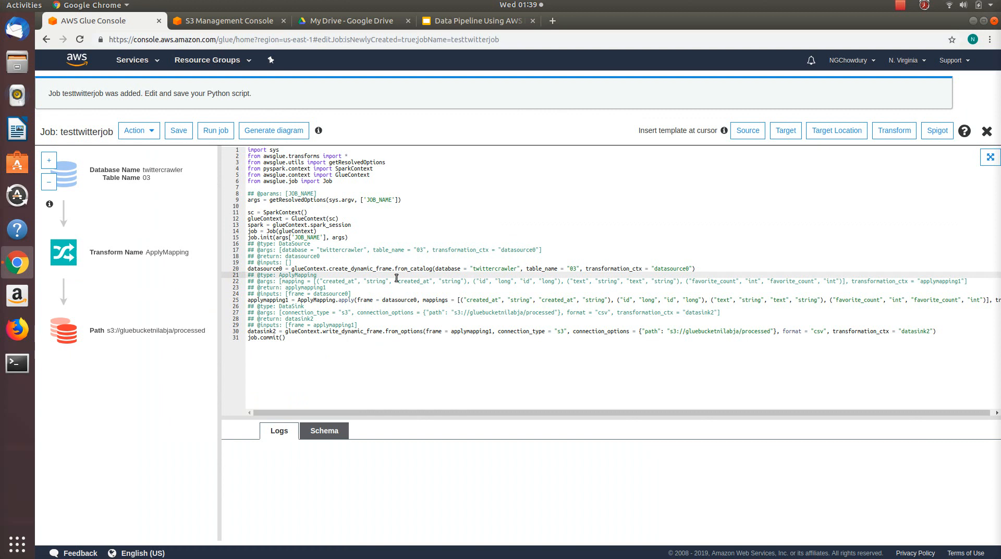
pyautogui.click(335, 249)
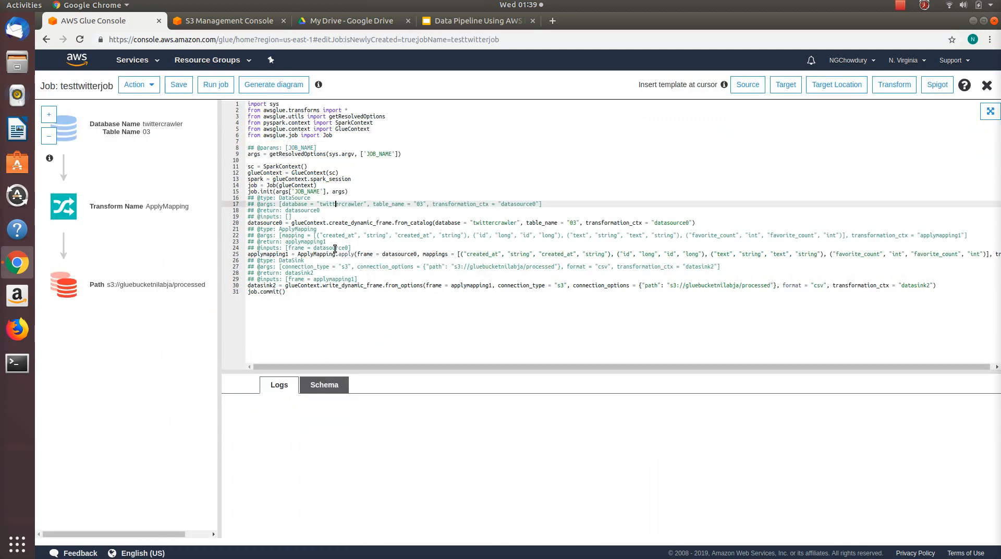
pyautogui.click(375, 228)
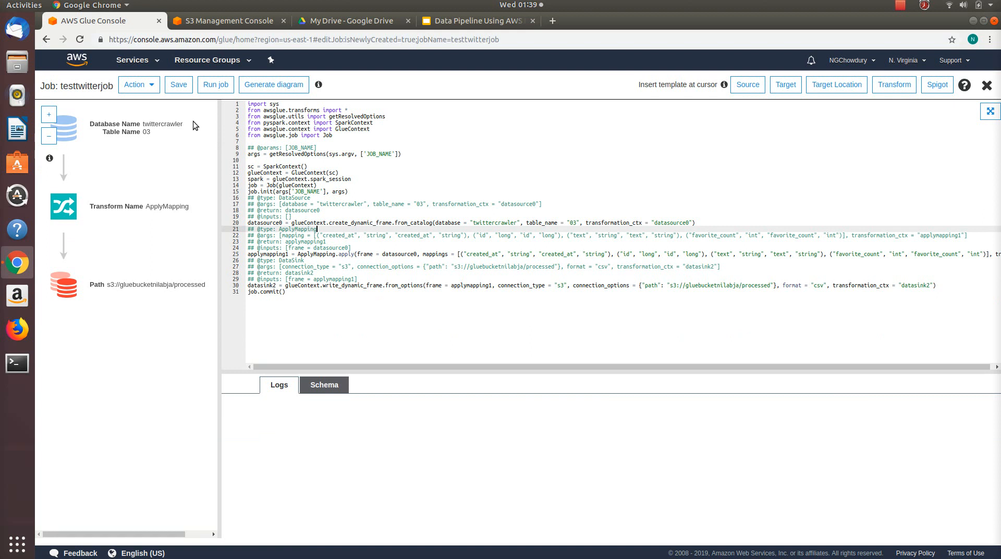
# Step: Save the testtwitterjob script and run the job with its default parameters
pyautogui.click(179, 86)
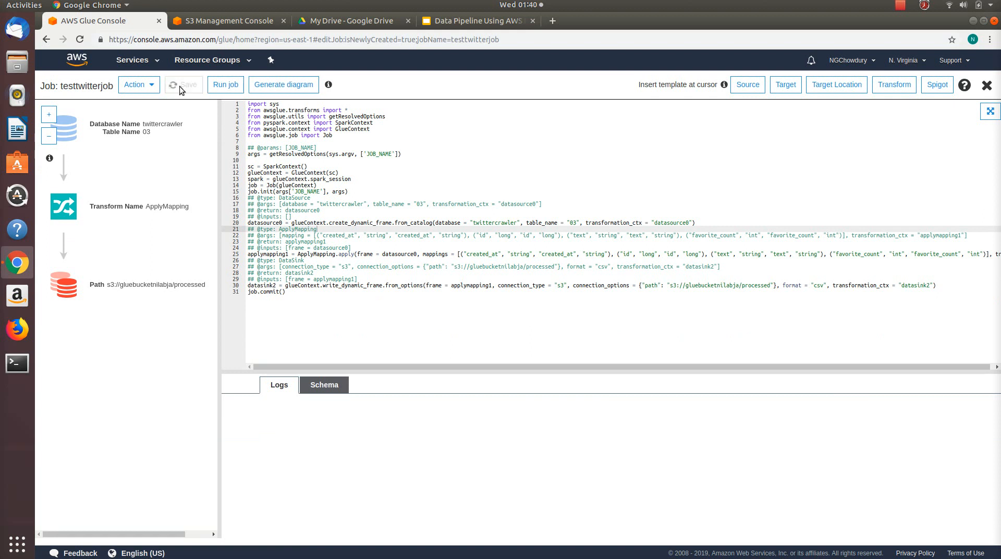
pyautogui.click(214, 85)
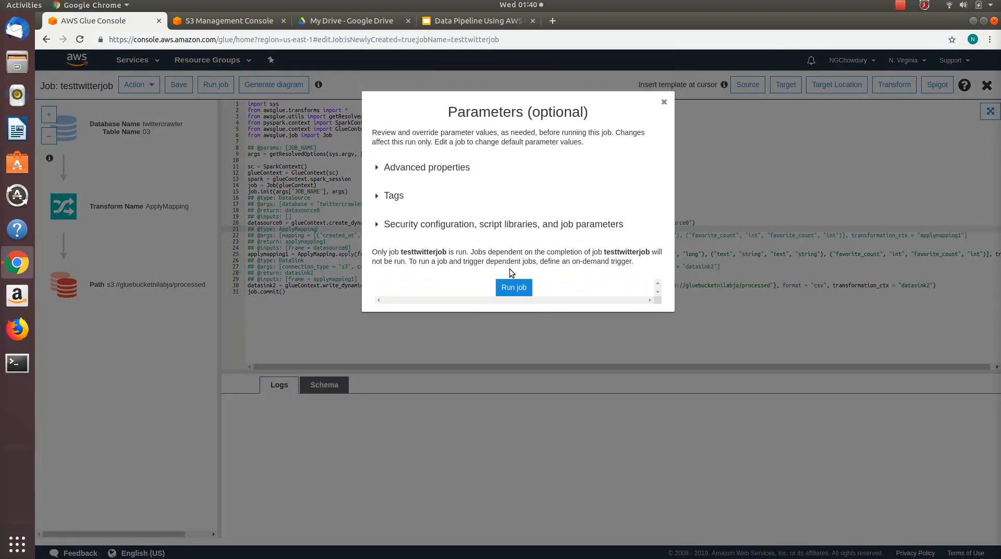
pyautogui.click(516, 288)
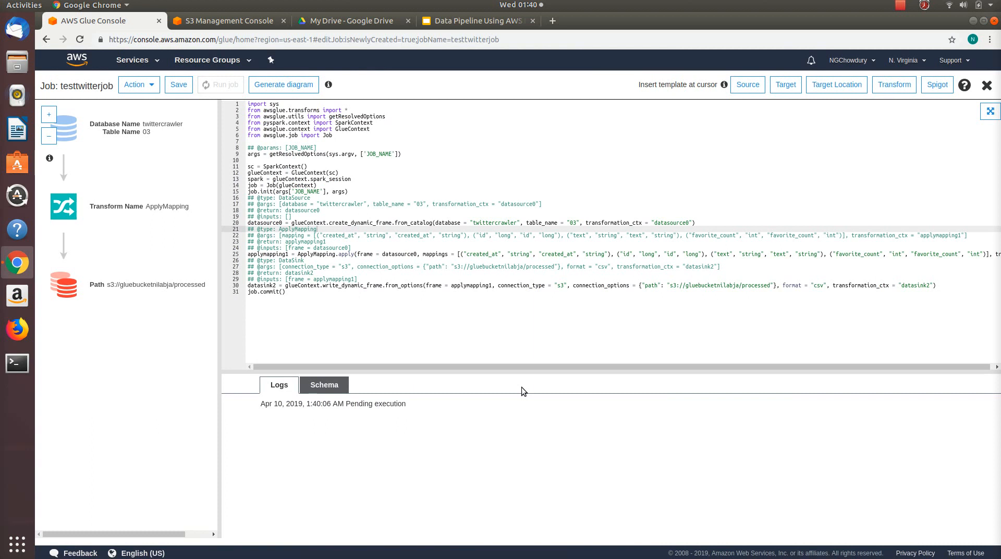
# Step: Leave the script editor and check the run history of testtwitterjob in the ETL jobs list
pyautogui.click(146, 61)
pyautogui.click(71, 114)
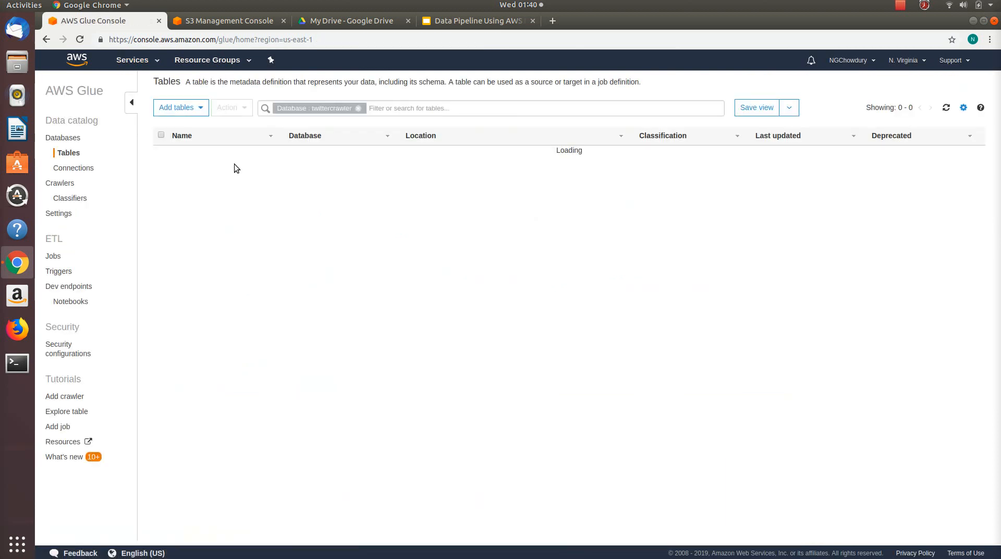
pyautogui.click(51, 256)
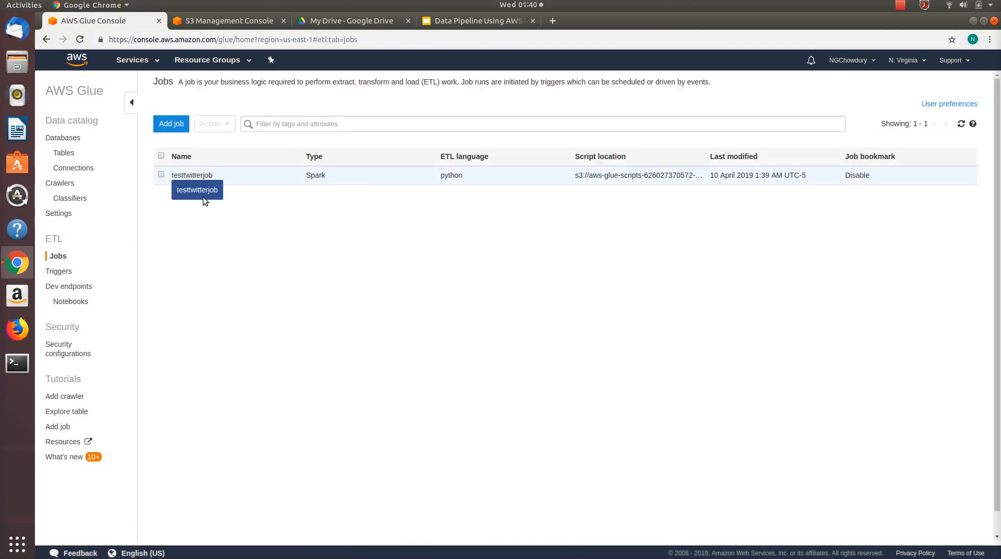
pyautogui.click(202, 196)
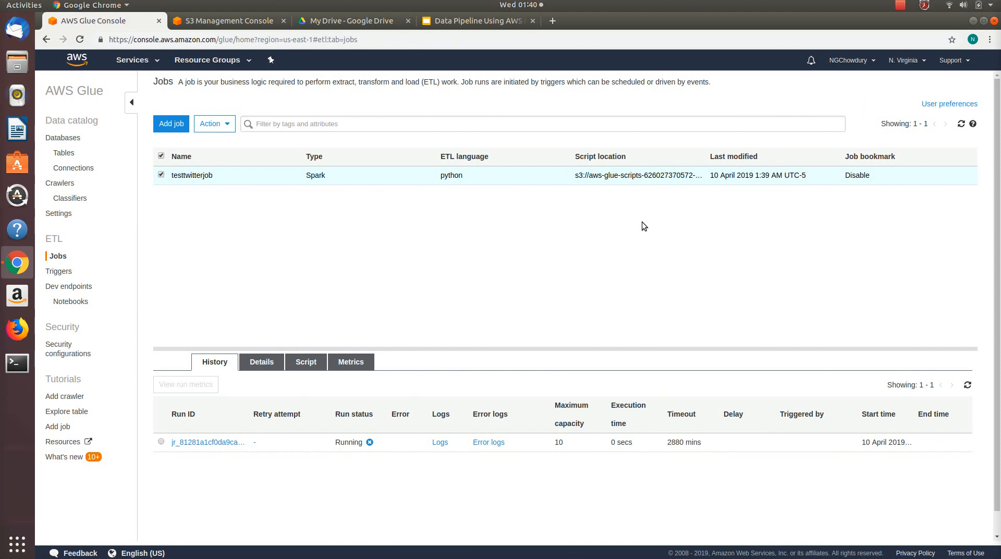
pyautogui.click(900, 5)
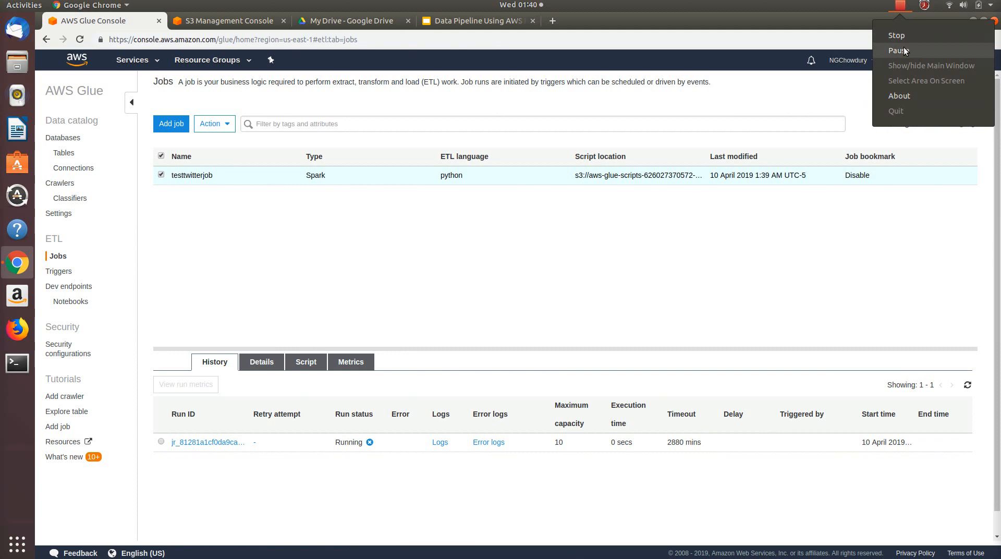
pyautogui.click(903, 50)
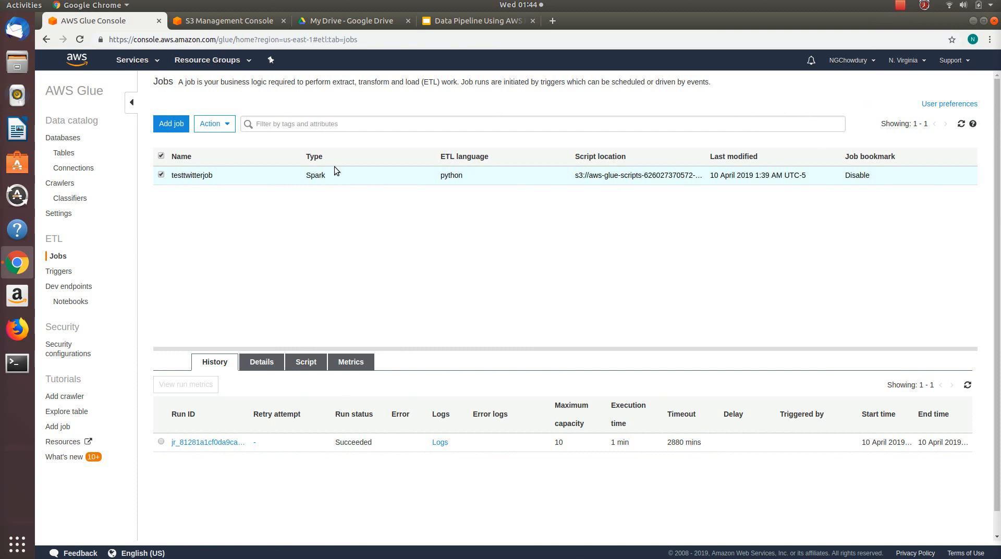
# Step: Switch to the S3 console, reload the Glue bucket's root listing and open its processed folder
pyautogui.click(240, 22)
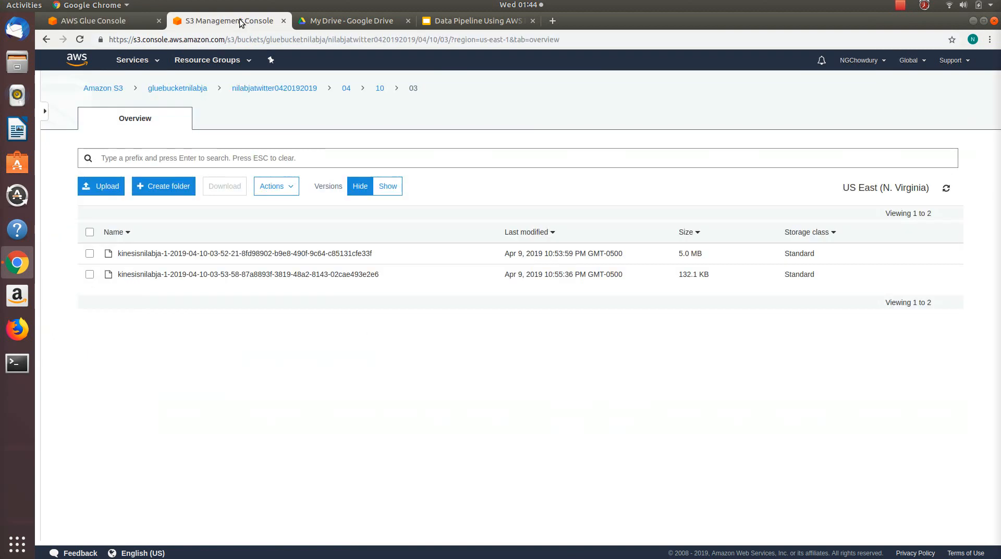
pyautogui.click(167, 90)
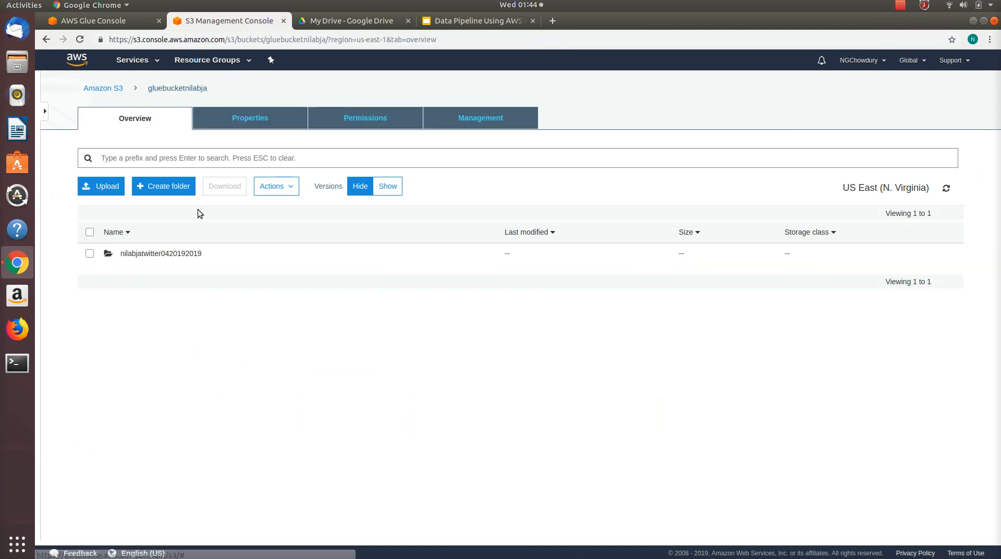
pyautogui.click(178, 39)
pyautogui.press('Return')
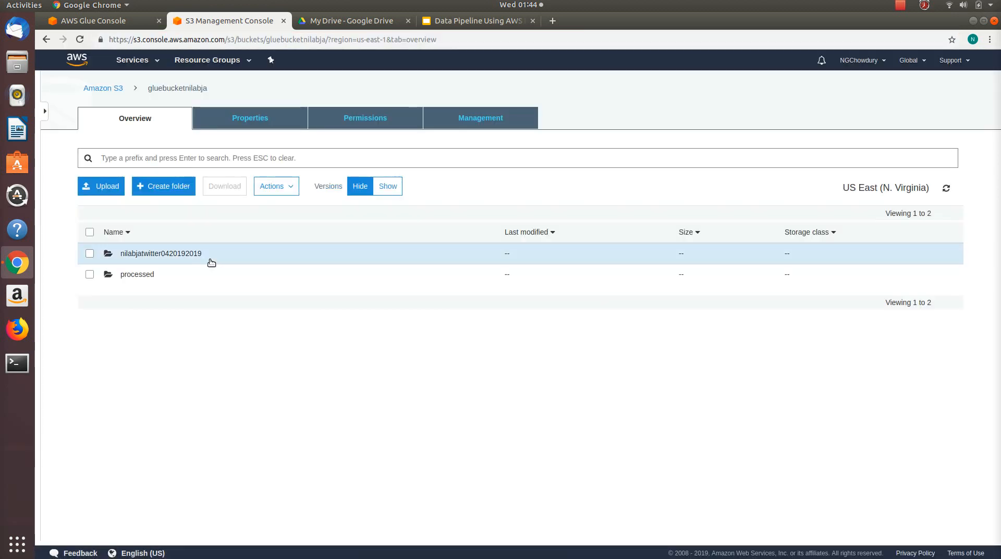
pyautogui.click(135, 275)
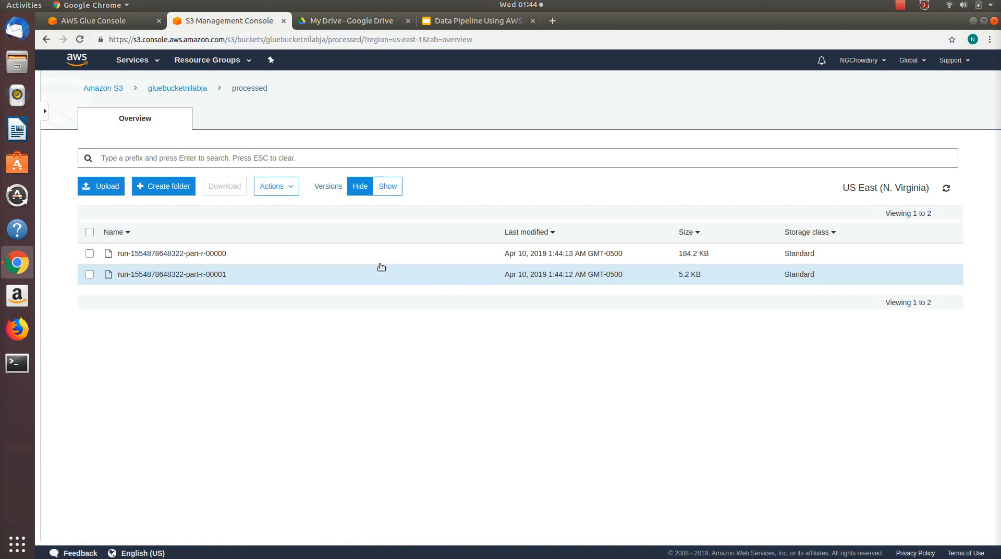
pyautogui.click(205, 255)
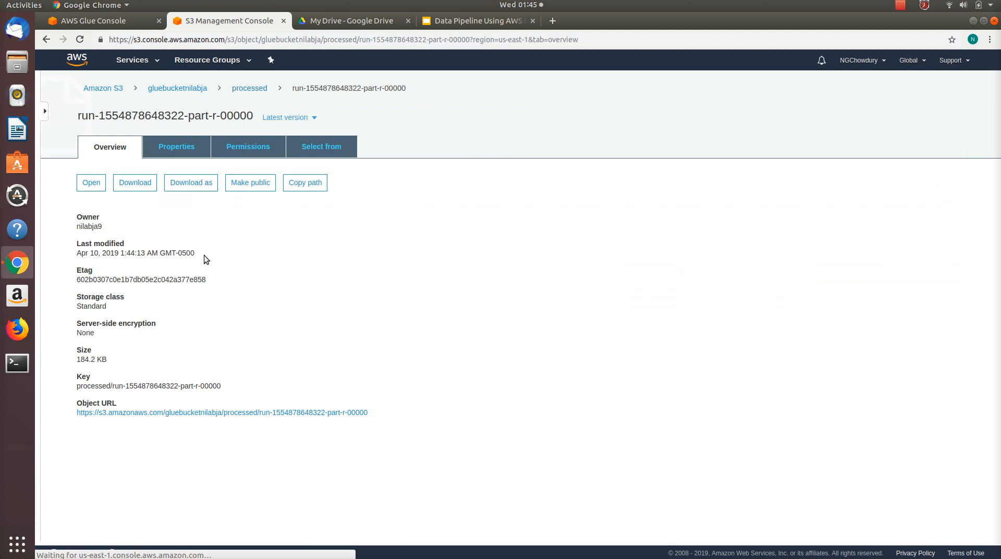
pyautogui.click(190, 184)
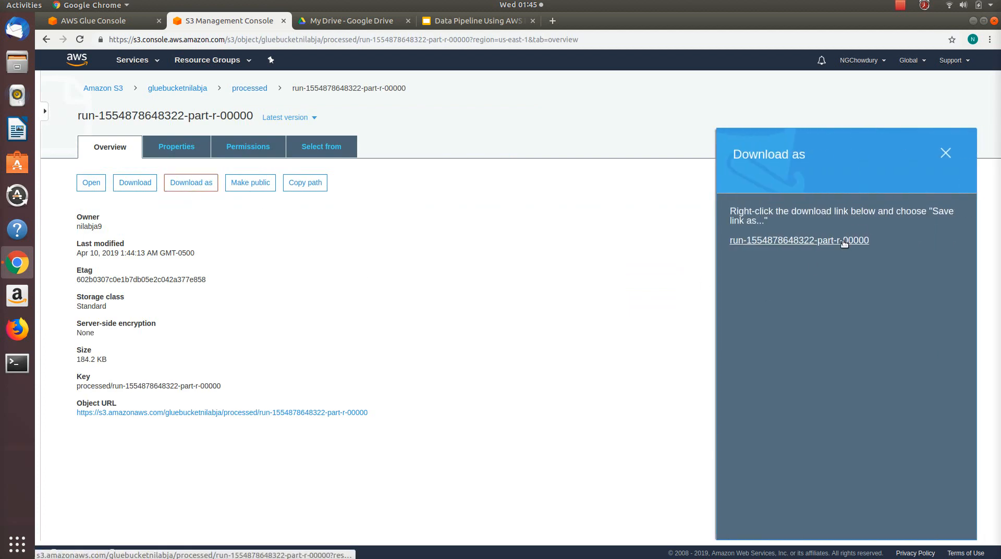
pyautogui.click(843, 241)
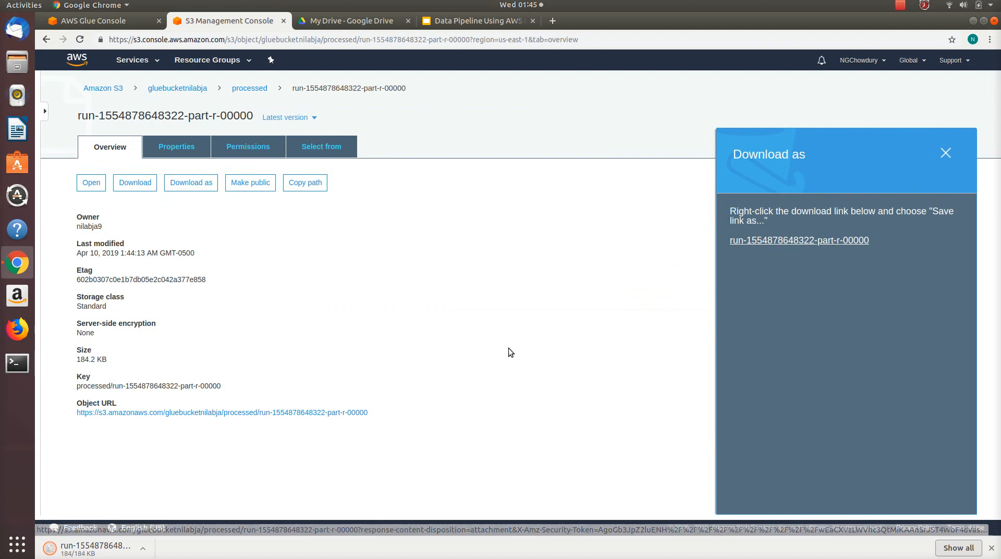
pyautogui.click(139, 551)
pyautogui.click(156, 507)
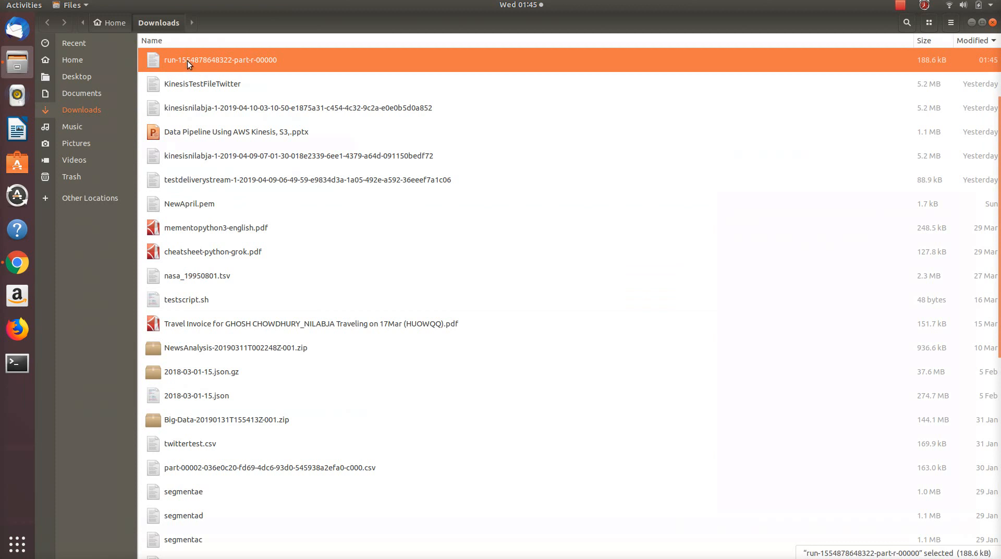
pyautogui.rightClick(186, 61)
pyautogui.click(208, 68)
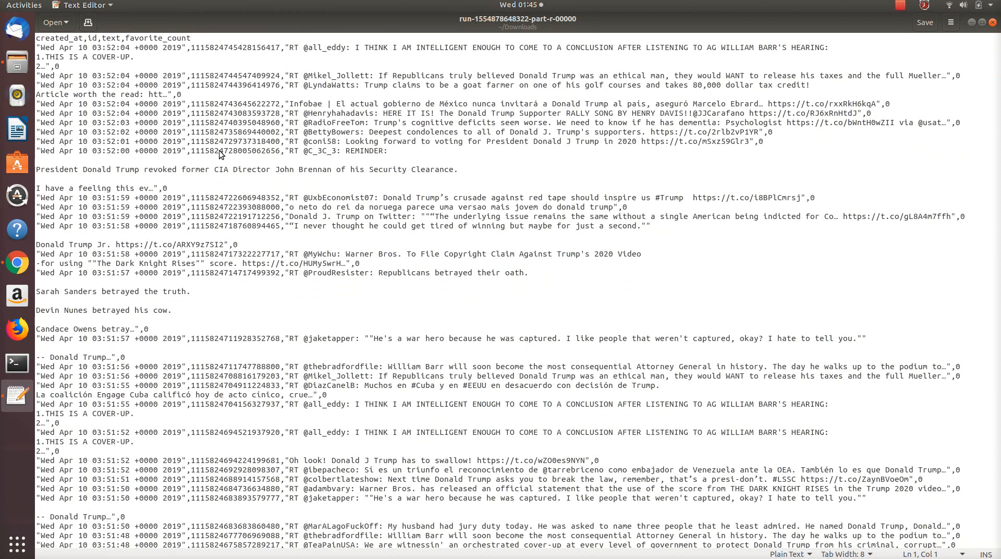
pyautogui.hotkey('alt', 'Tab')
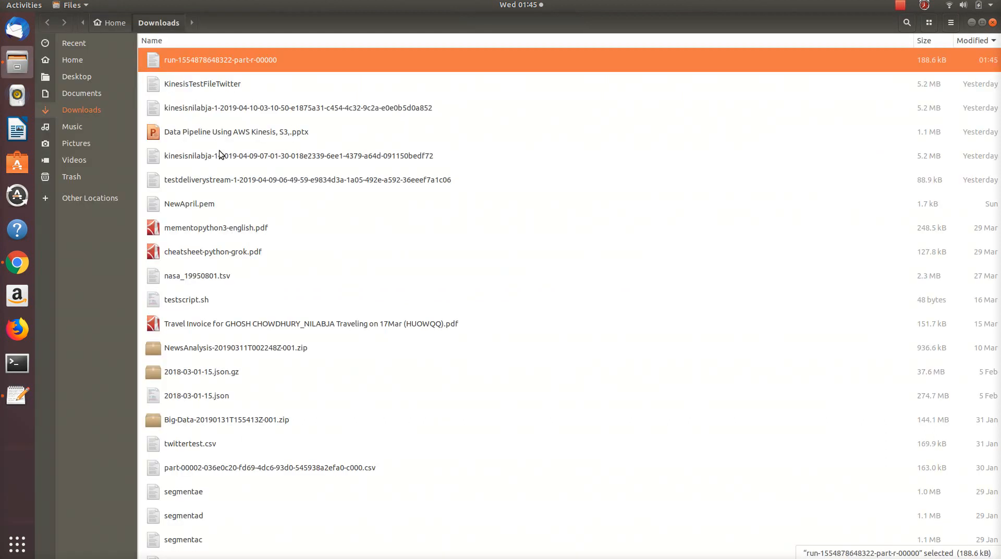
pyautogui.rightClick(231, 60)
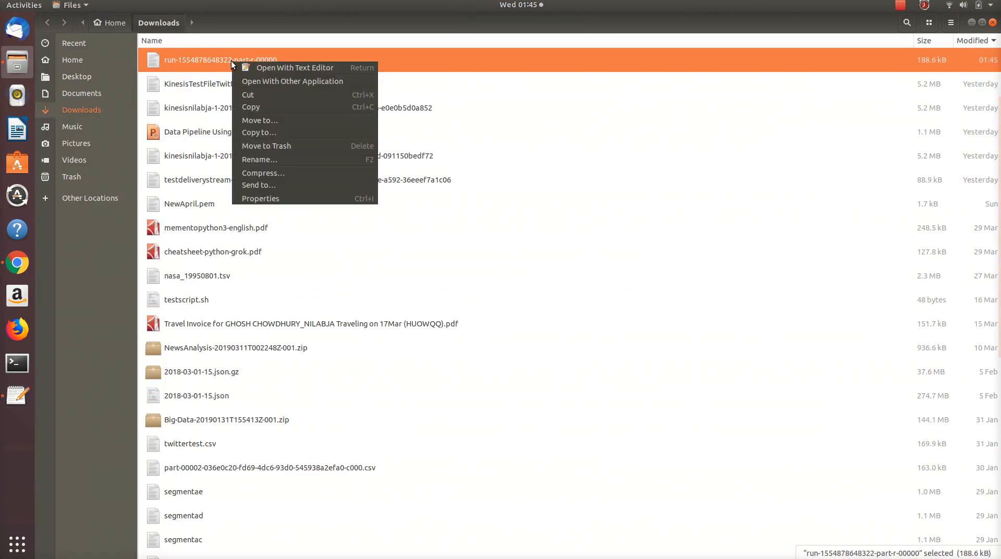
pyautogui.click(259, 81)
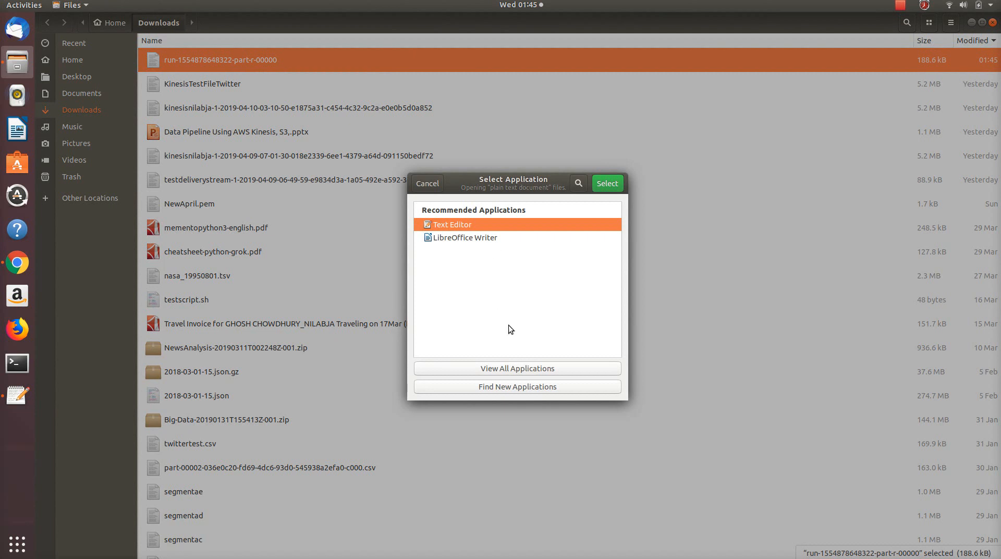
pyautogui.click(520, 371)
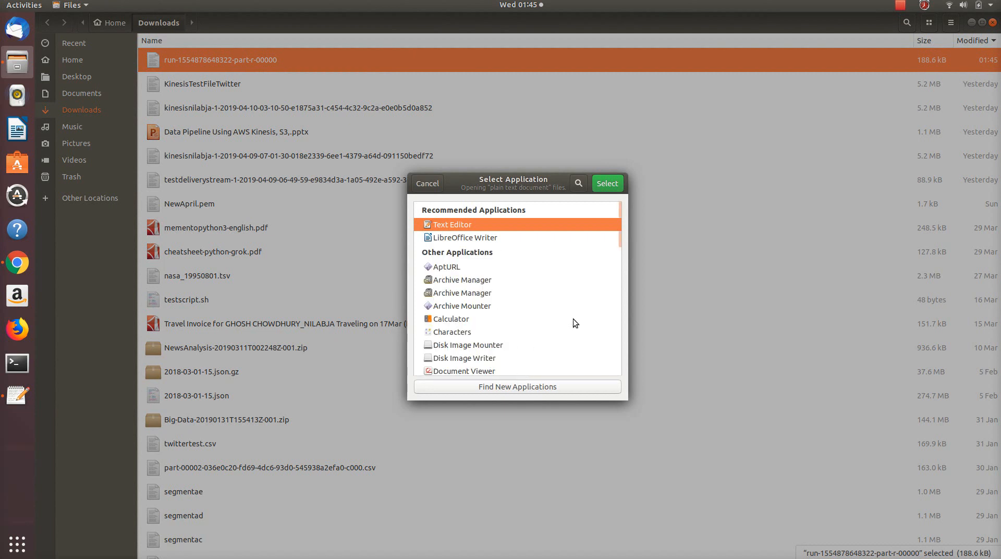
pyautogui.moveTo(620, 224); pyautogui.dragTo(623, 283)
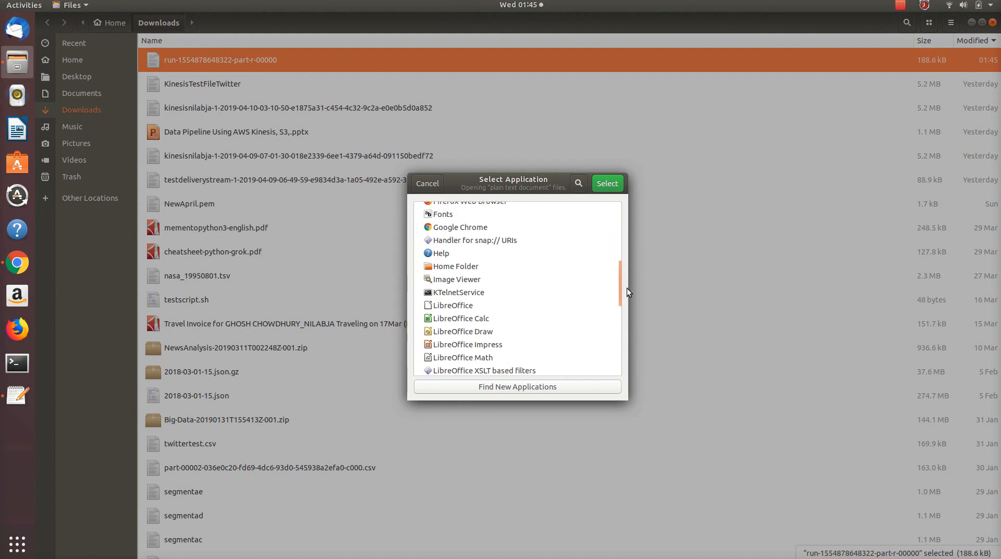
pyautogui.moveTo(618, 278)
pyautogui.mouseDown()
pyautogui.moveTo(620, 362)
pyautogui.moveTo(616, 284)
pyautogui.mouseUp()
pyautogui.doubleClick(471, 293)
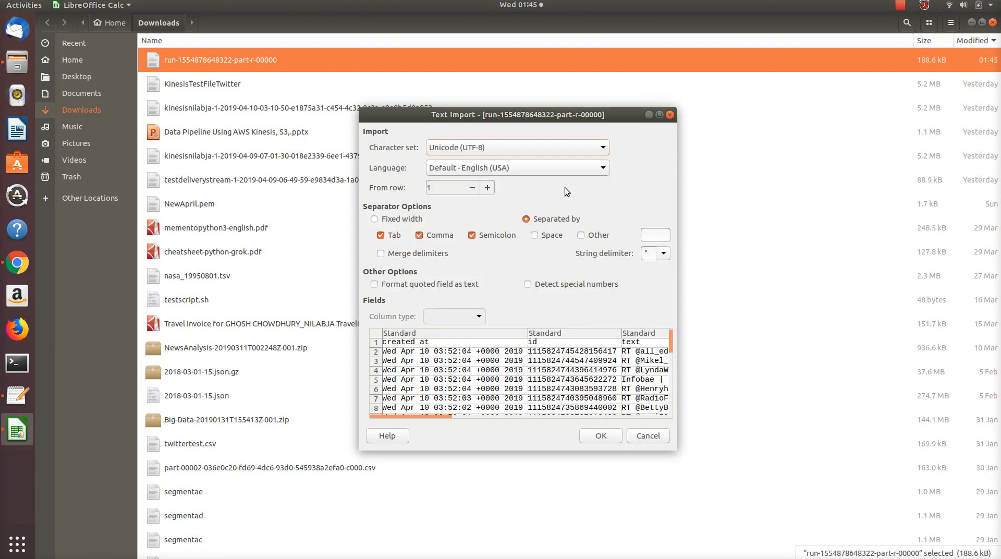
pyautogui.click(657, 116)
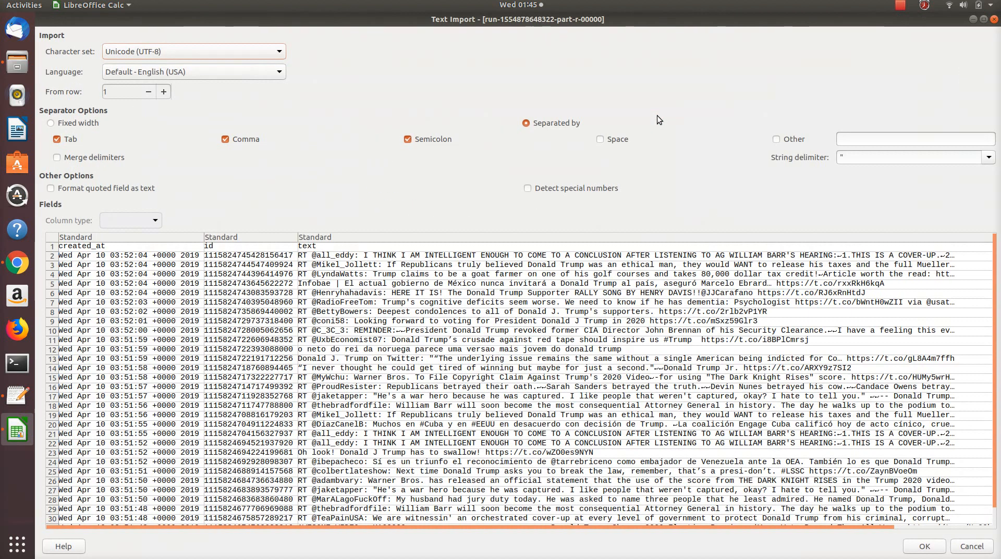
pyautogui.click(914, 544)
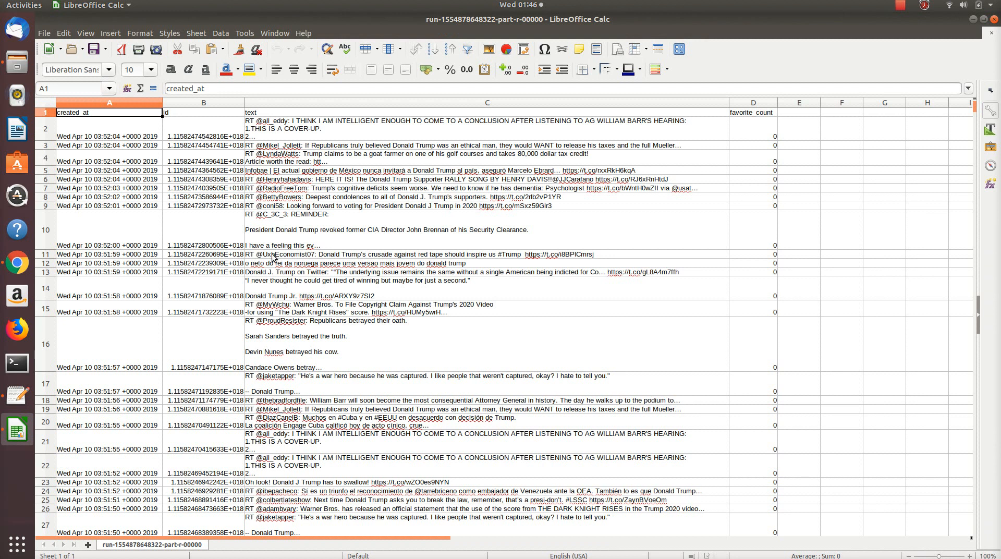
# Step: Inspect the created_at, id, text and favorite_count column headers and some tweet text cells in the spreadsheet
pyautogui.click(77, 121)
pyautogui.click(88, 110)
pyautogui.click(183, 113)
pyautogui.click(262, 113)
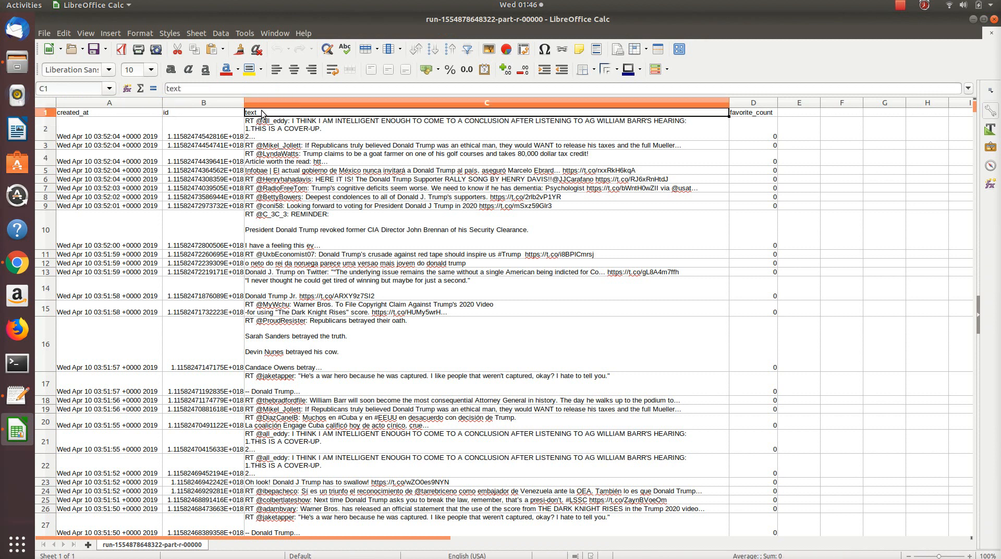
pyautogui.click(748, 115)
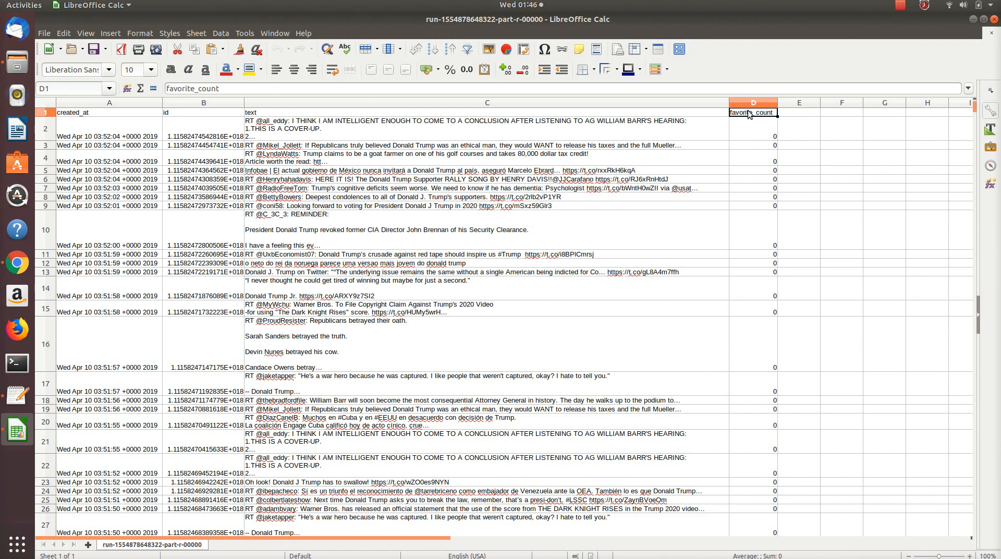
pyautogui.click(568, 191)
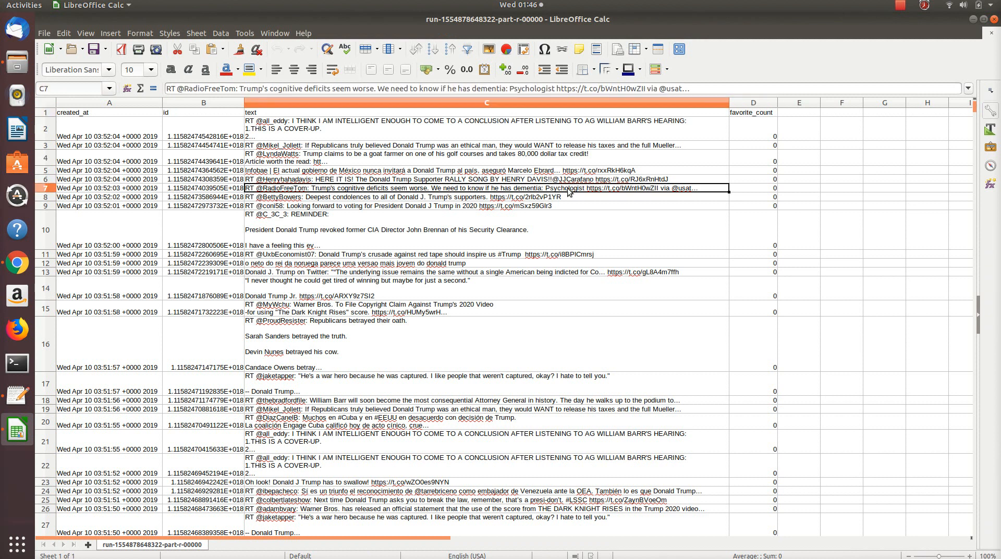
pyautogui.click(320, 130)
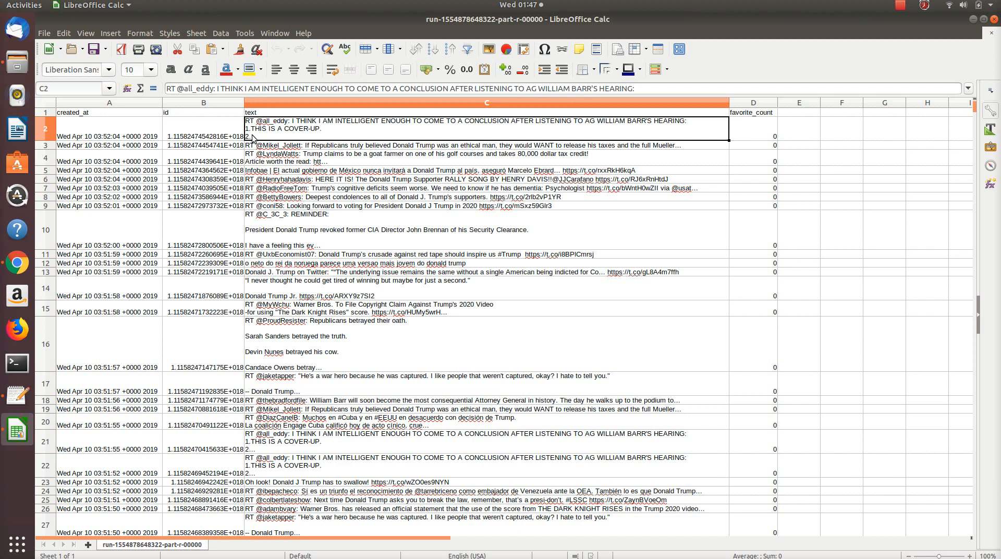
# Step: Switch to the Data Pipeline presentation in Chrome and show the Analytics and Visualization slide
pyautogui.click(17, 263)
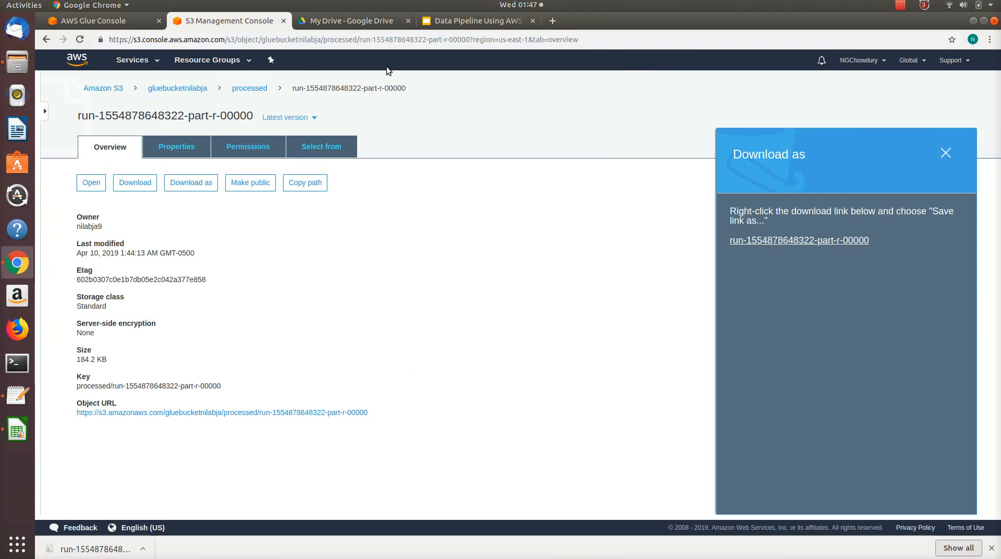
pyautogui.click(468, 23)
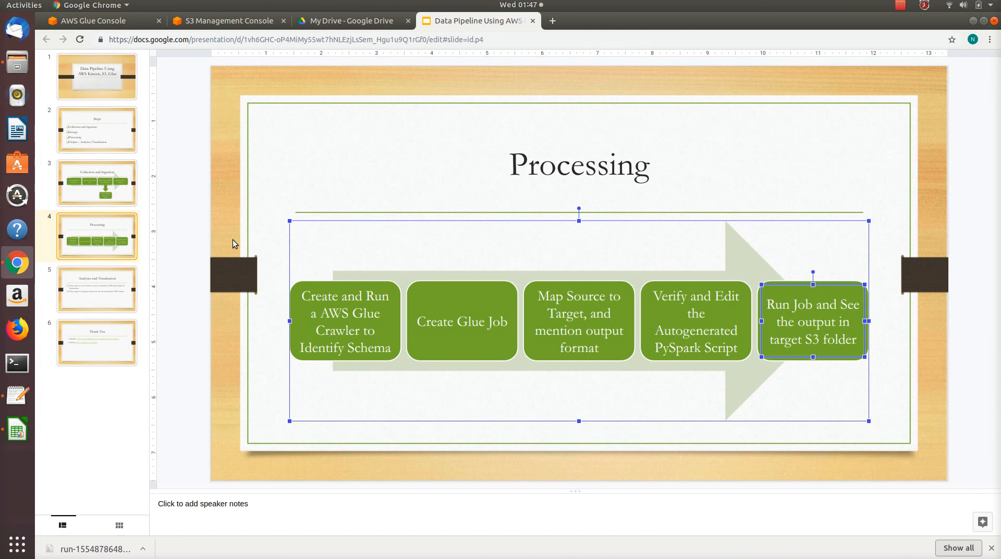
pyautogui.click(113, 281)
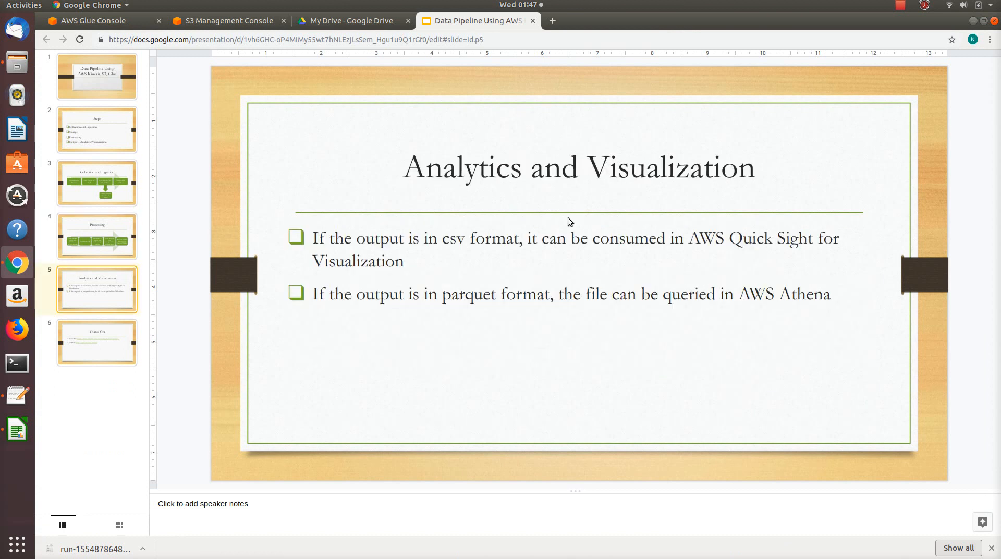